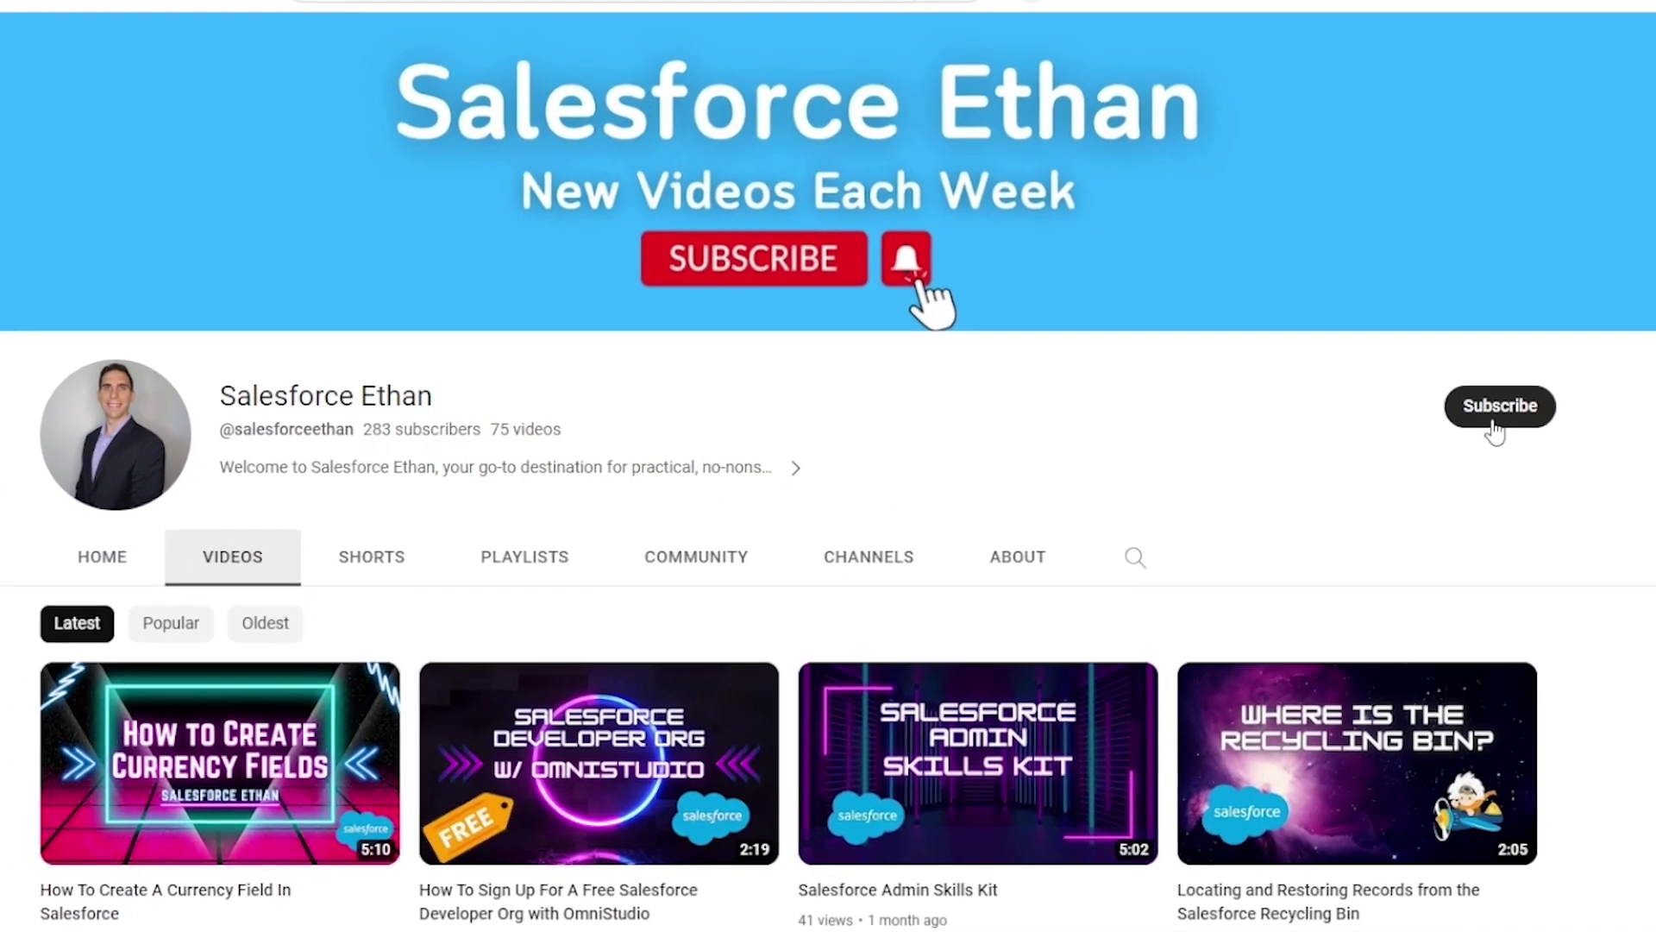
- Subscribe to the Salesforce tutorial channel and show its notification options
click(1460, 424)
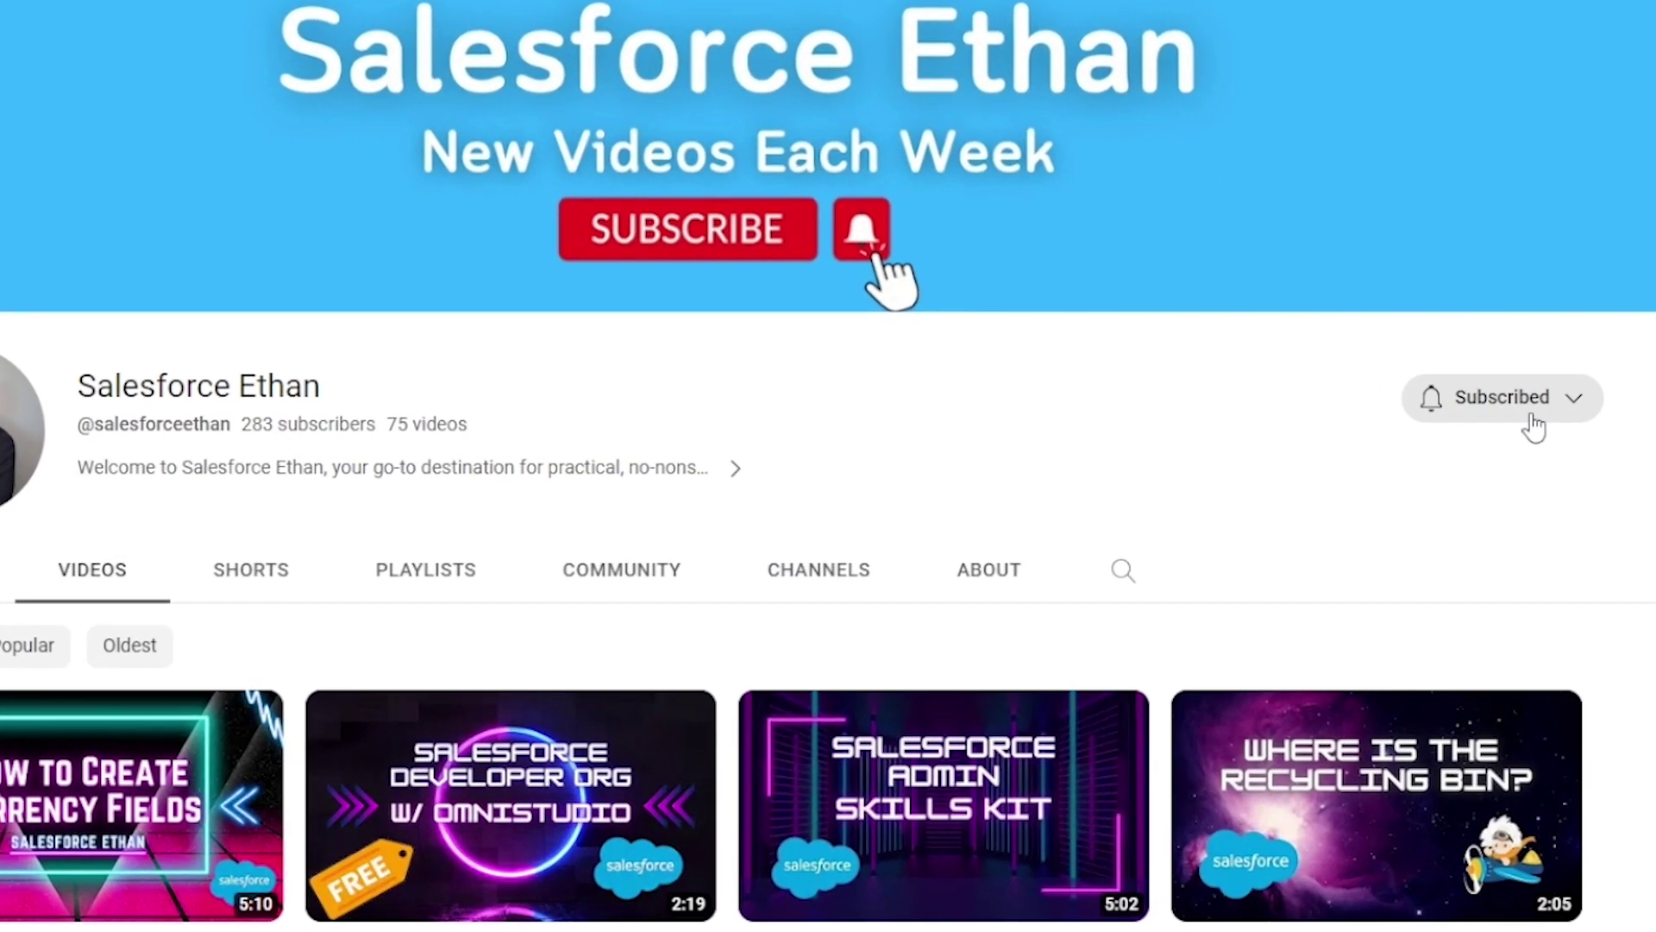
click(1579, 397)
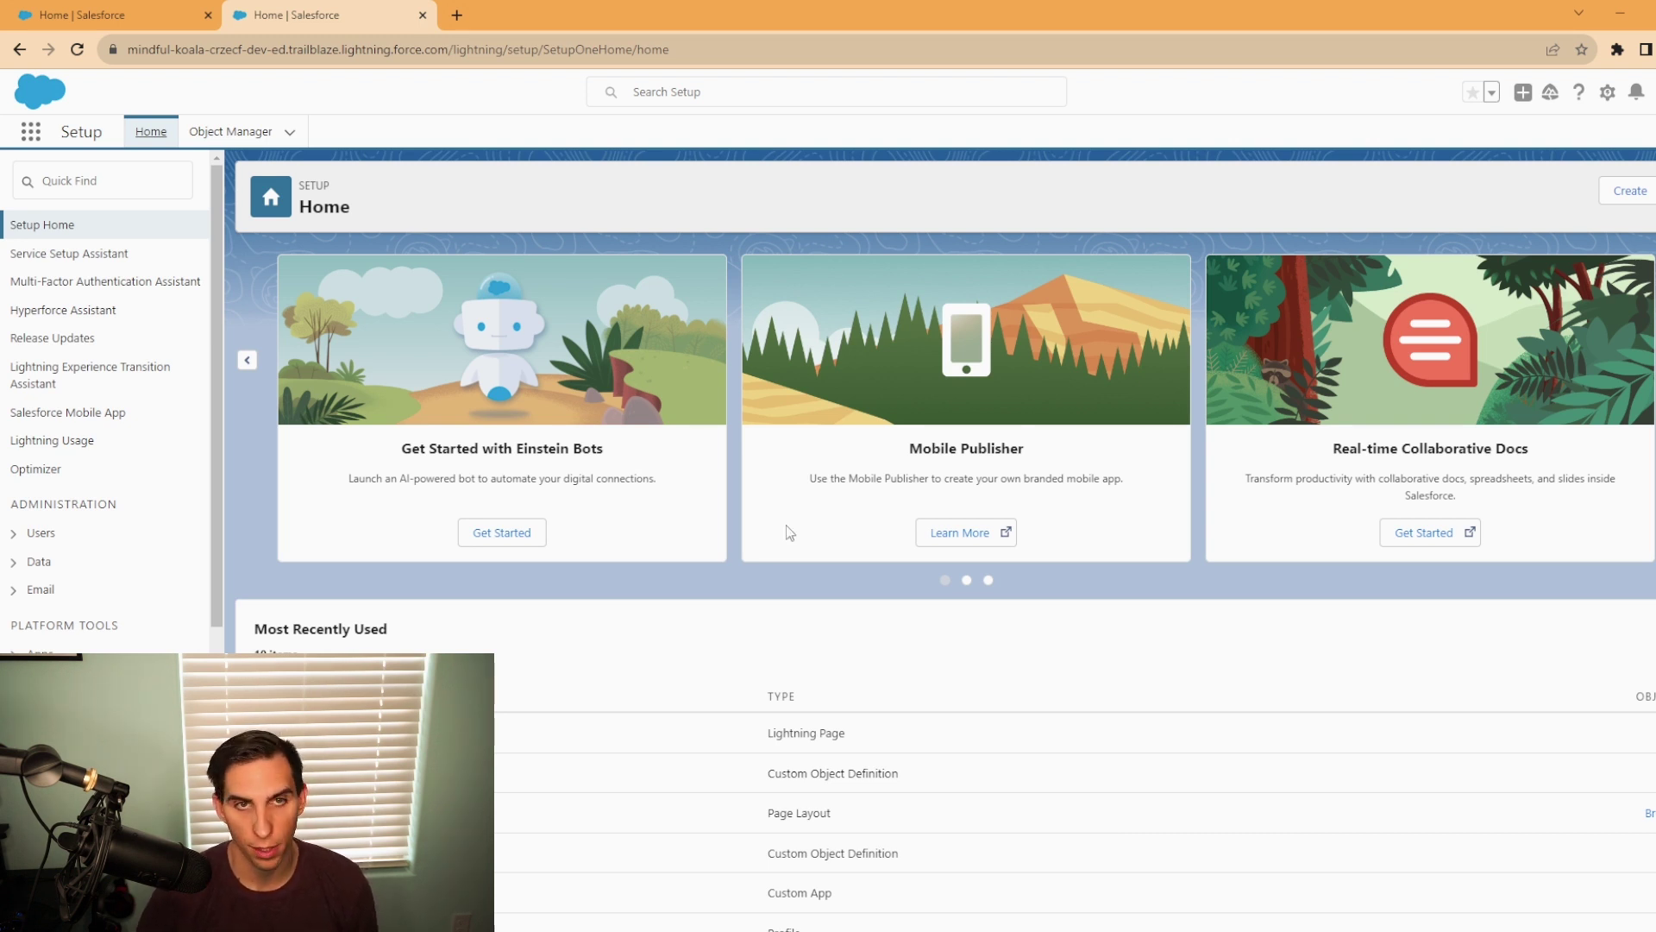
- In Object Manager, check Track Field History on the Broker object definition and save
click(229, 134)
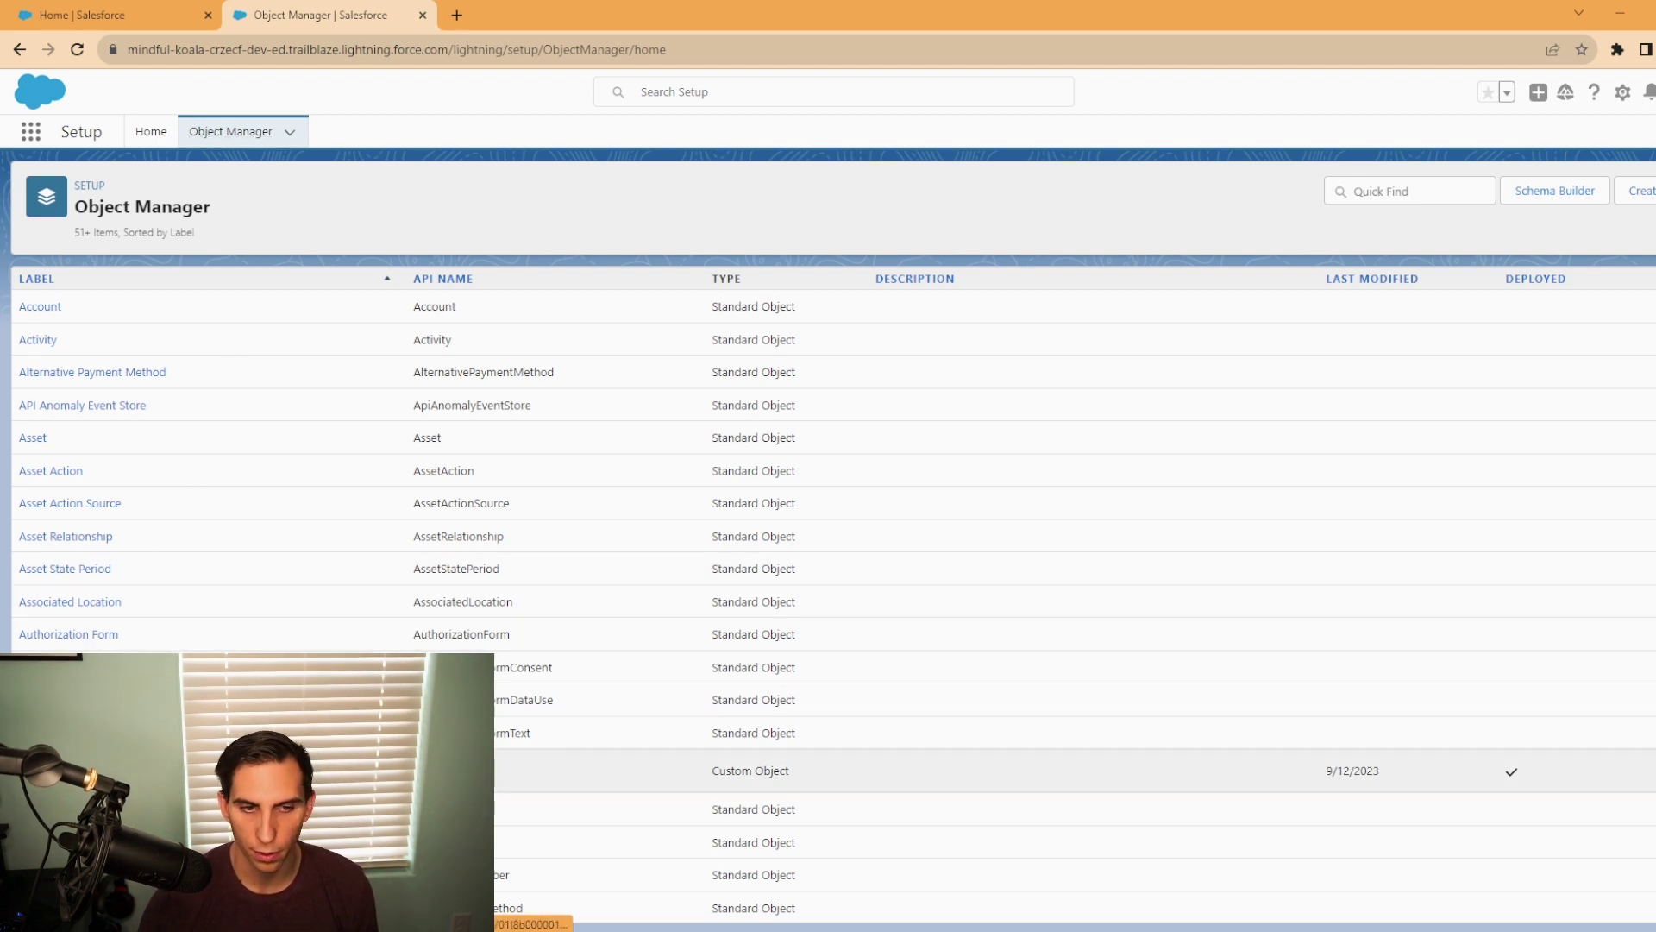
click(39, 770)
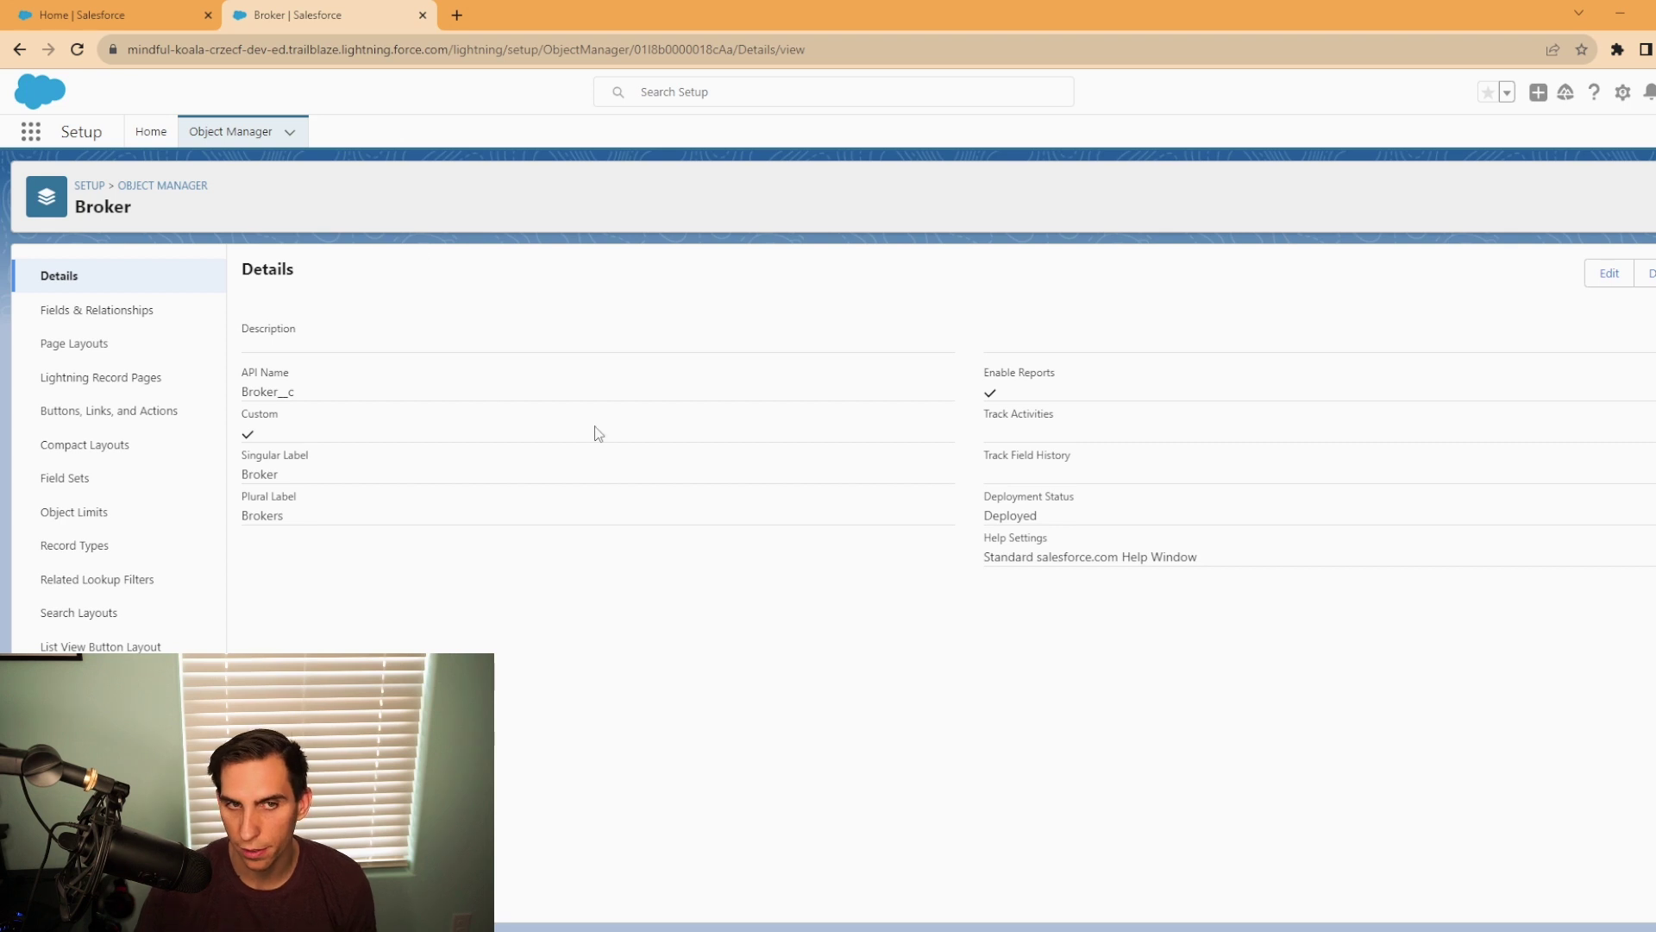
click(1609, 272)
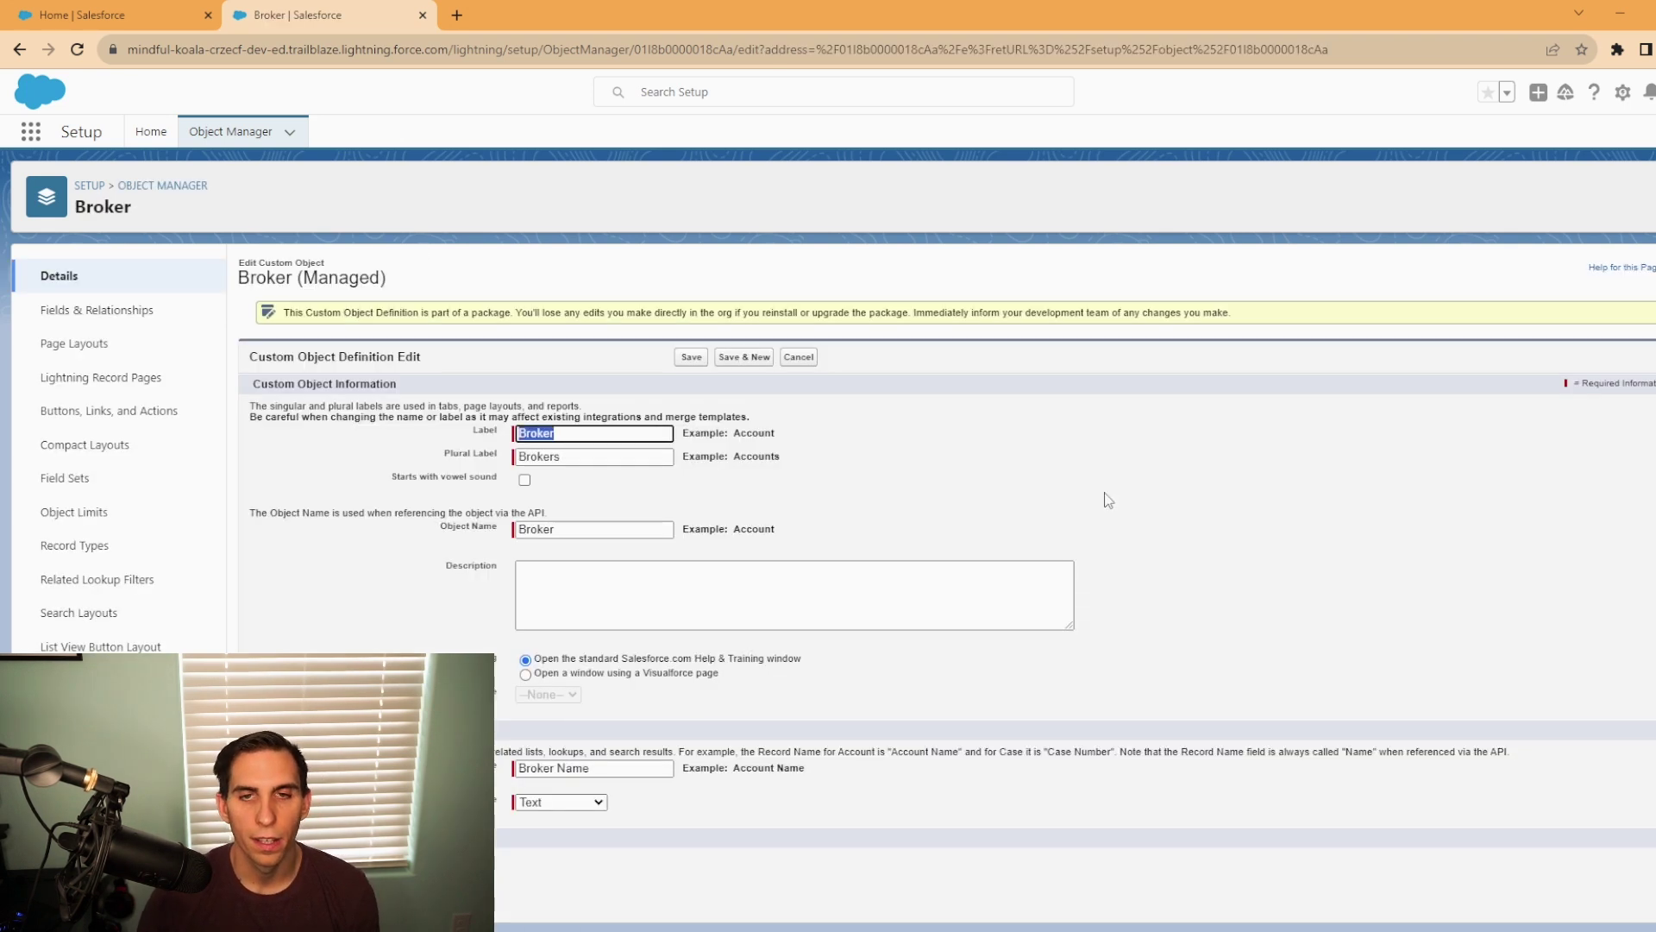
scroll(836, 774, down, 4)
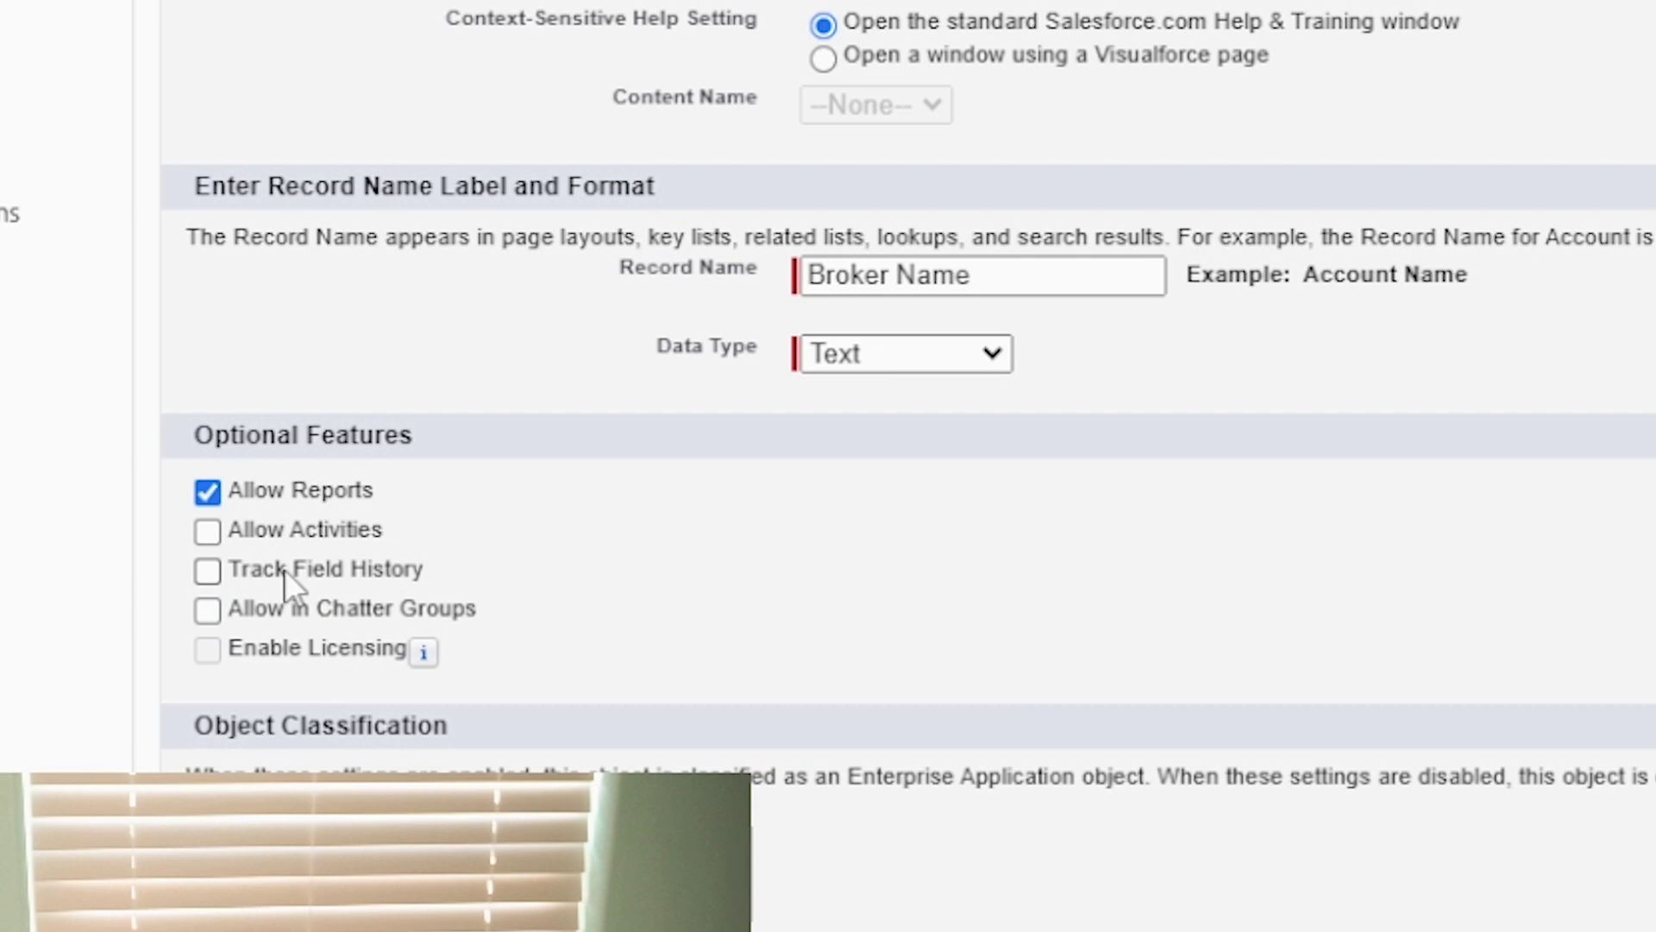
click(209, 571)
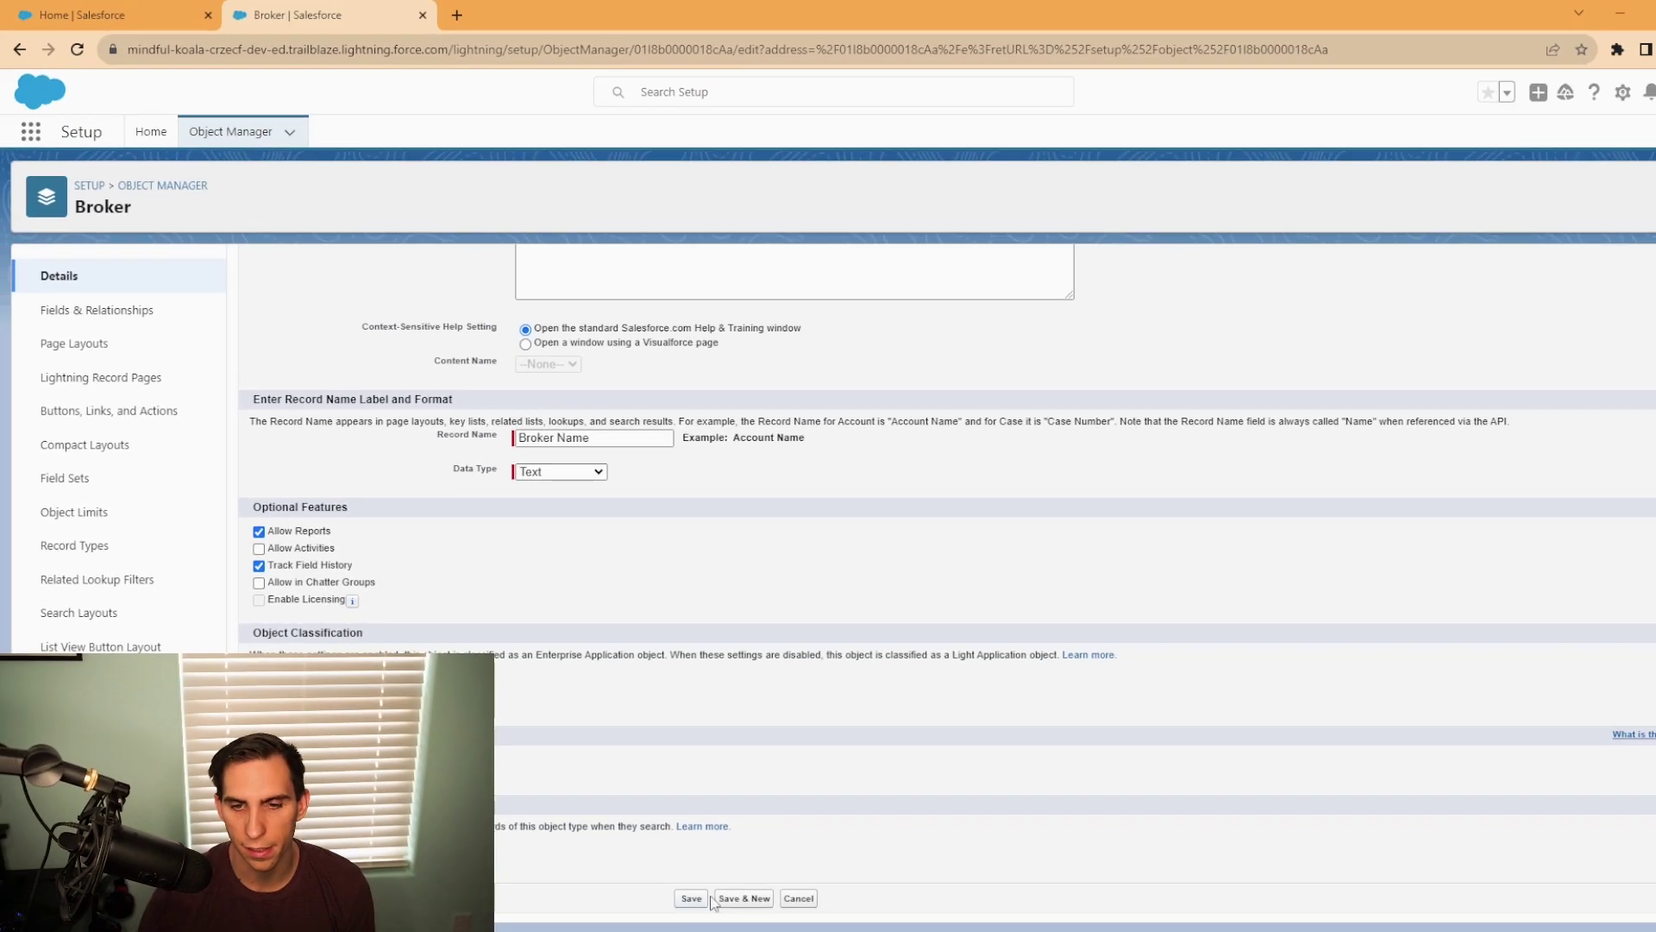
click(697, 902)
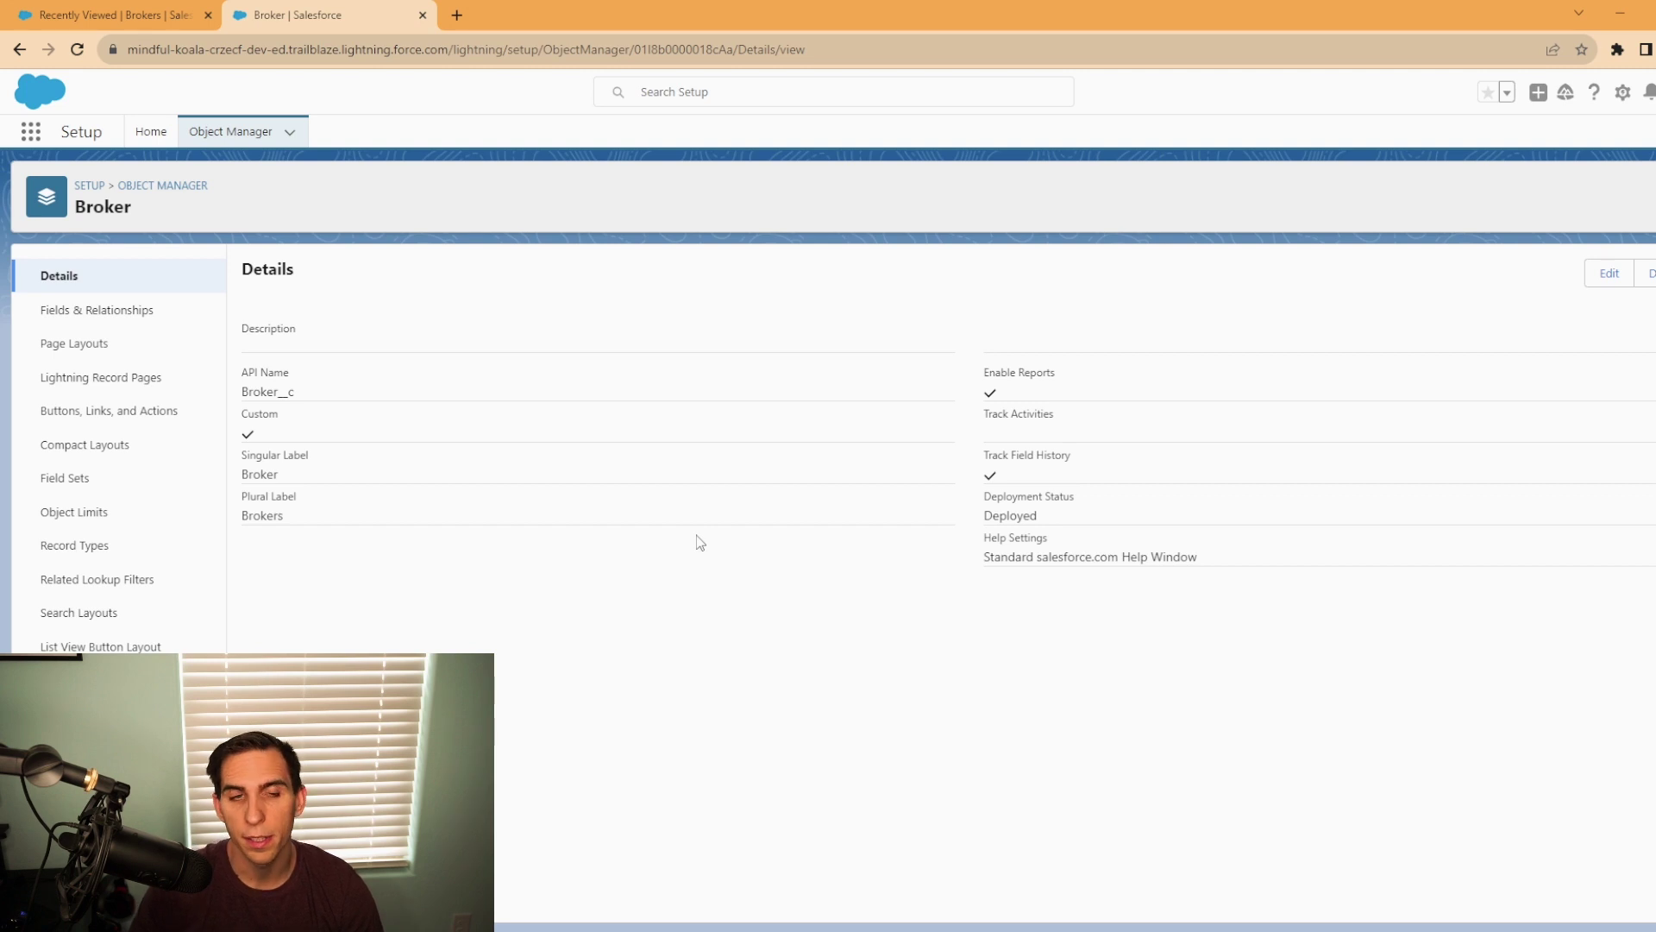
- Drag the Broker History related list onto the Broker Layout and save it for all users
click(86, 344)
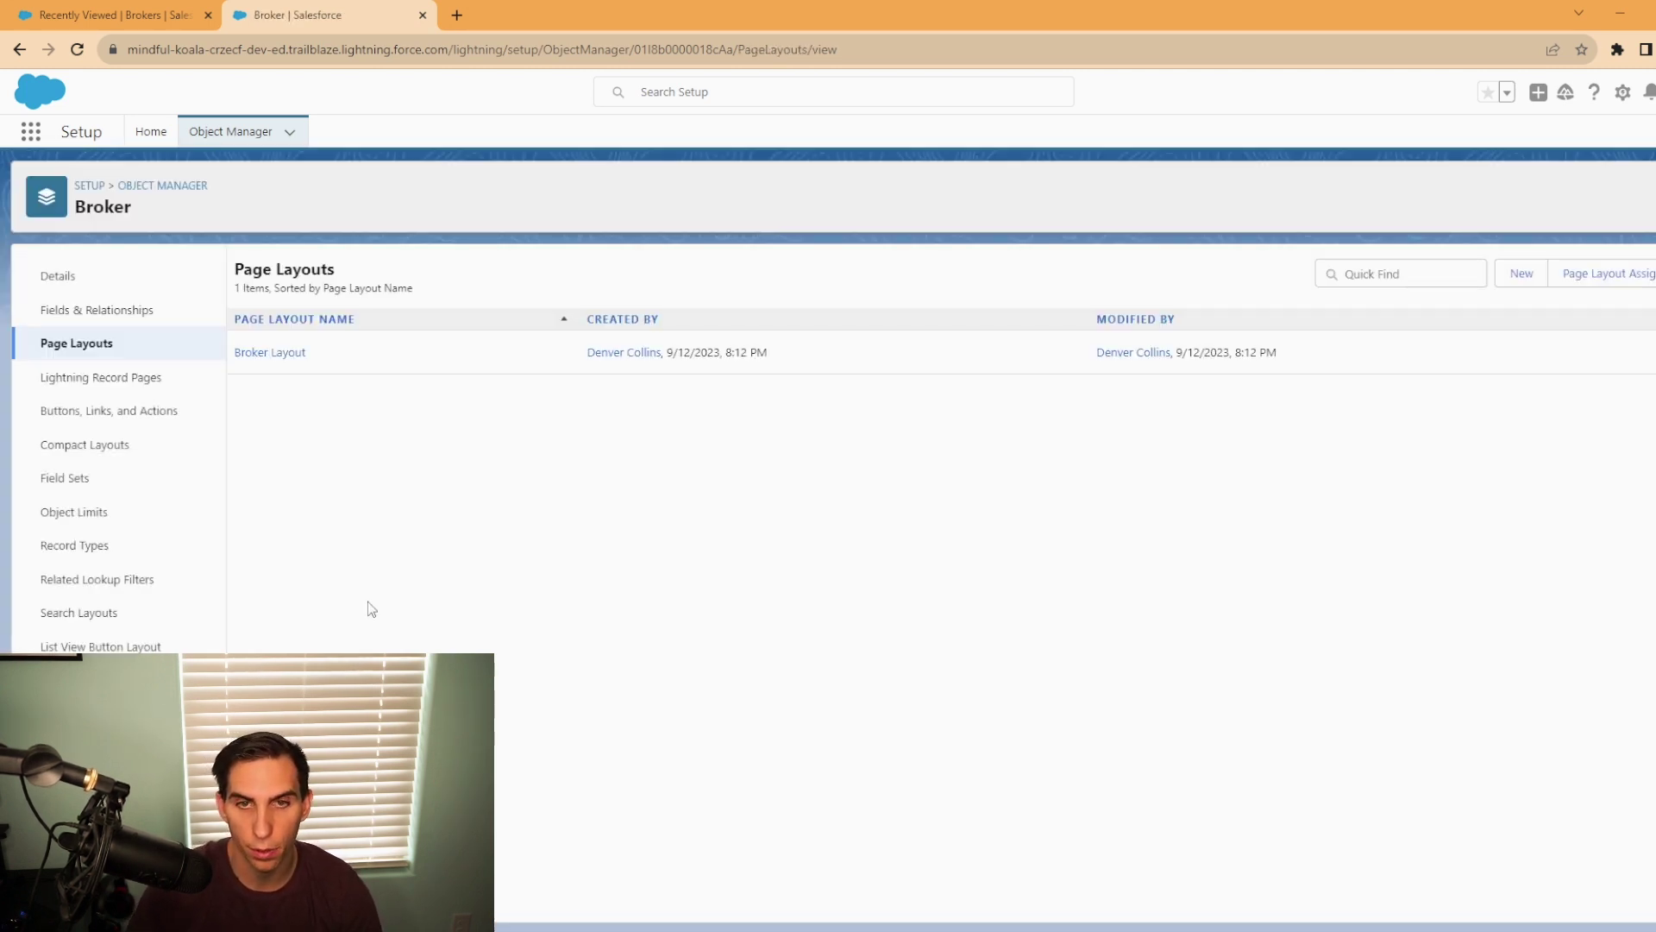
click(268, 353)
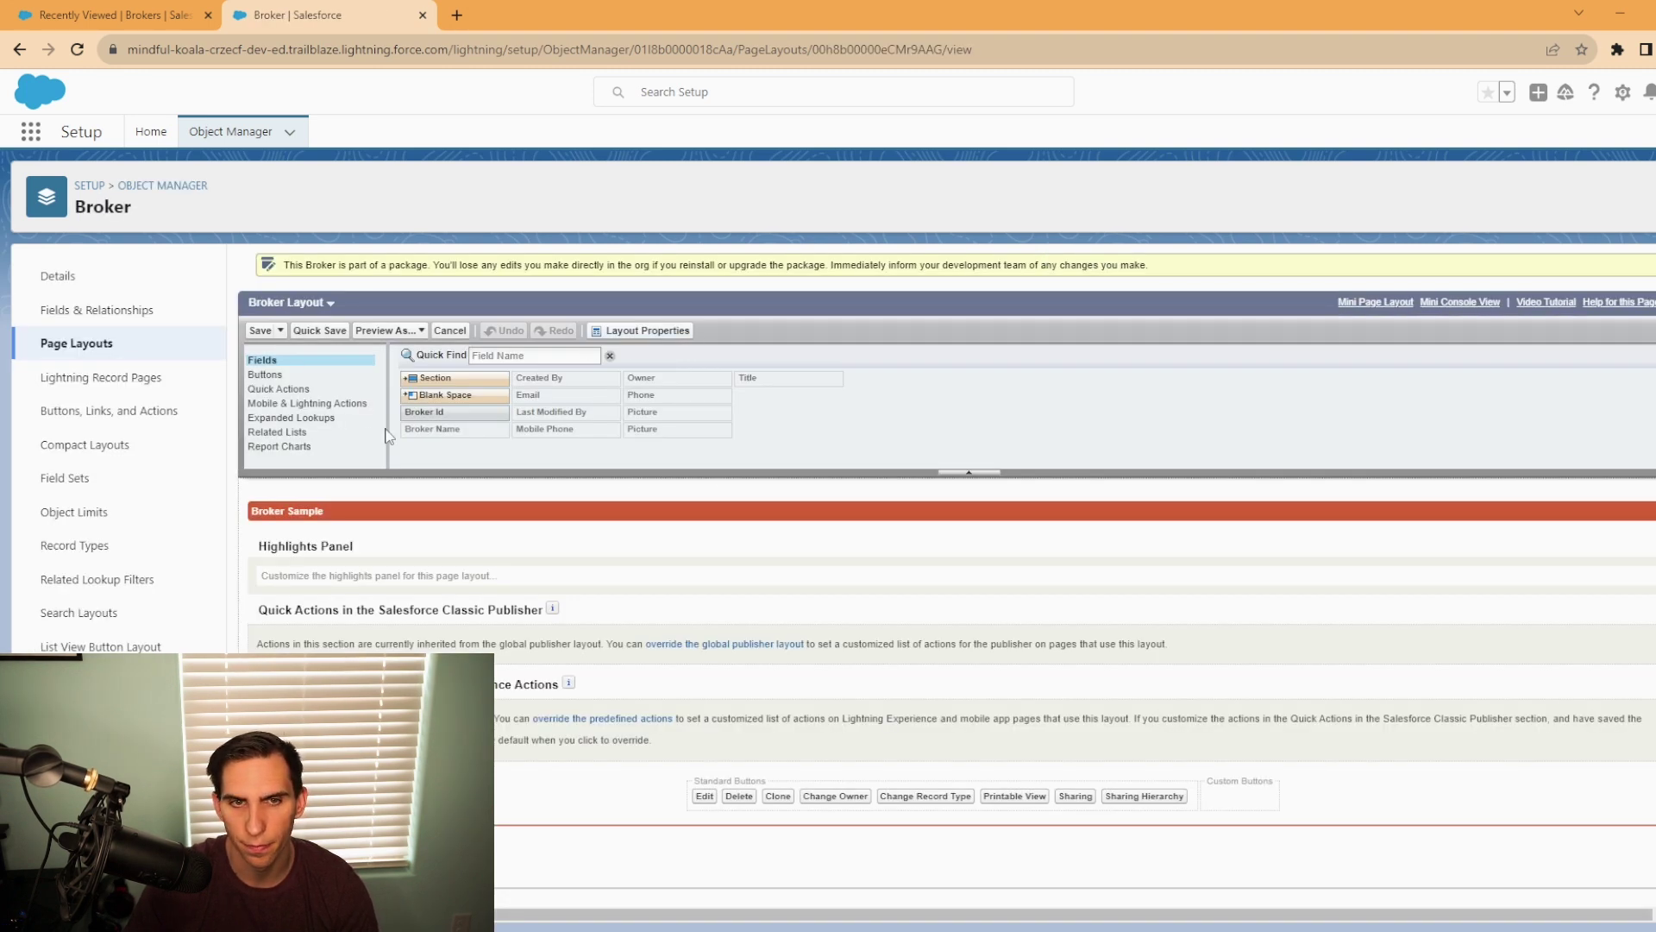
click(324, 432)
scroll(327, 436, down, 4)
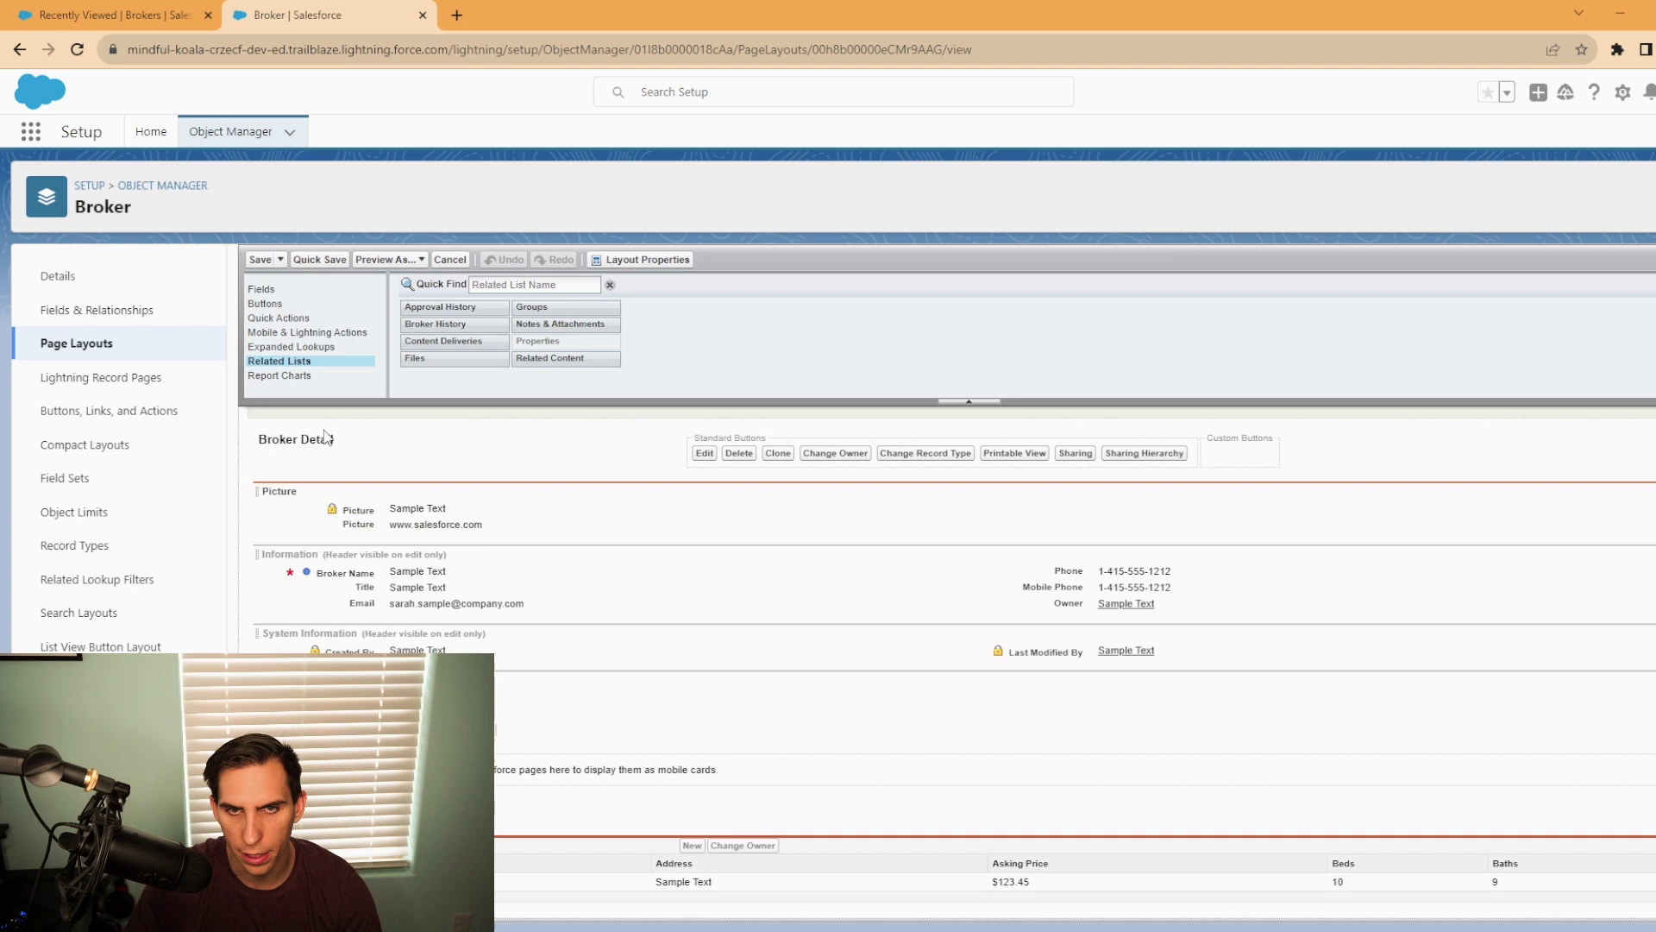
drag(436, 324, 496, 850)
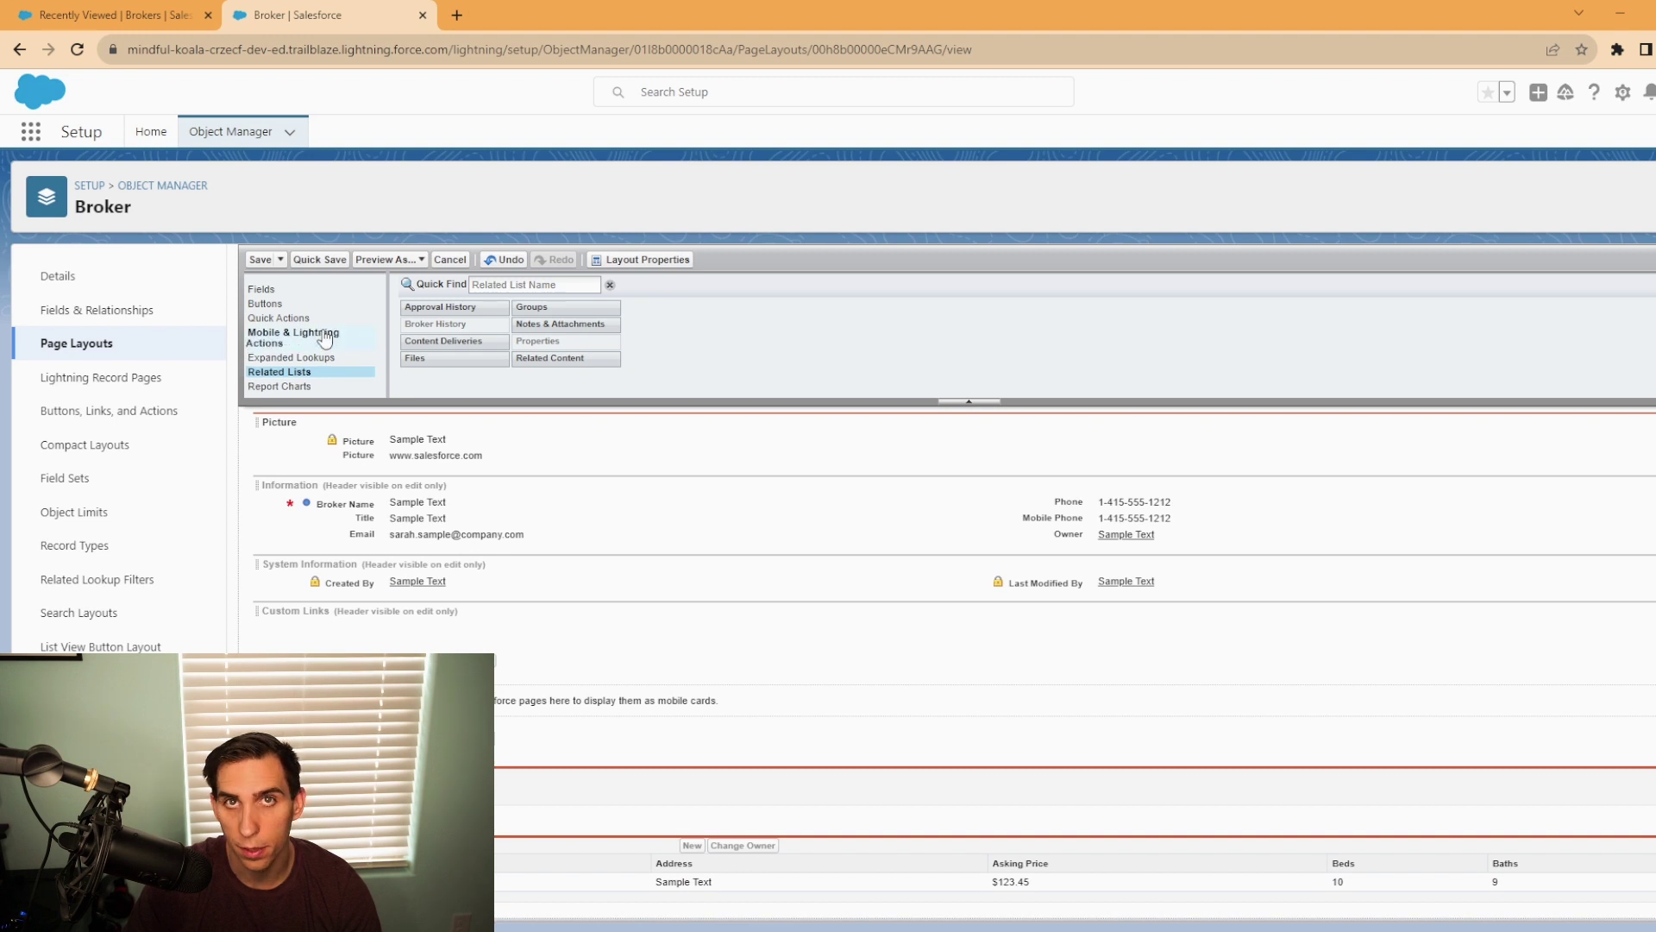
click(261, 261)
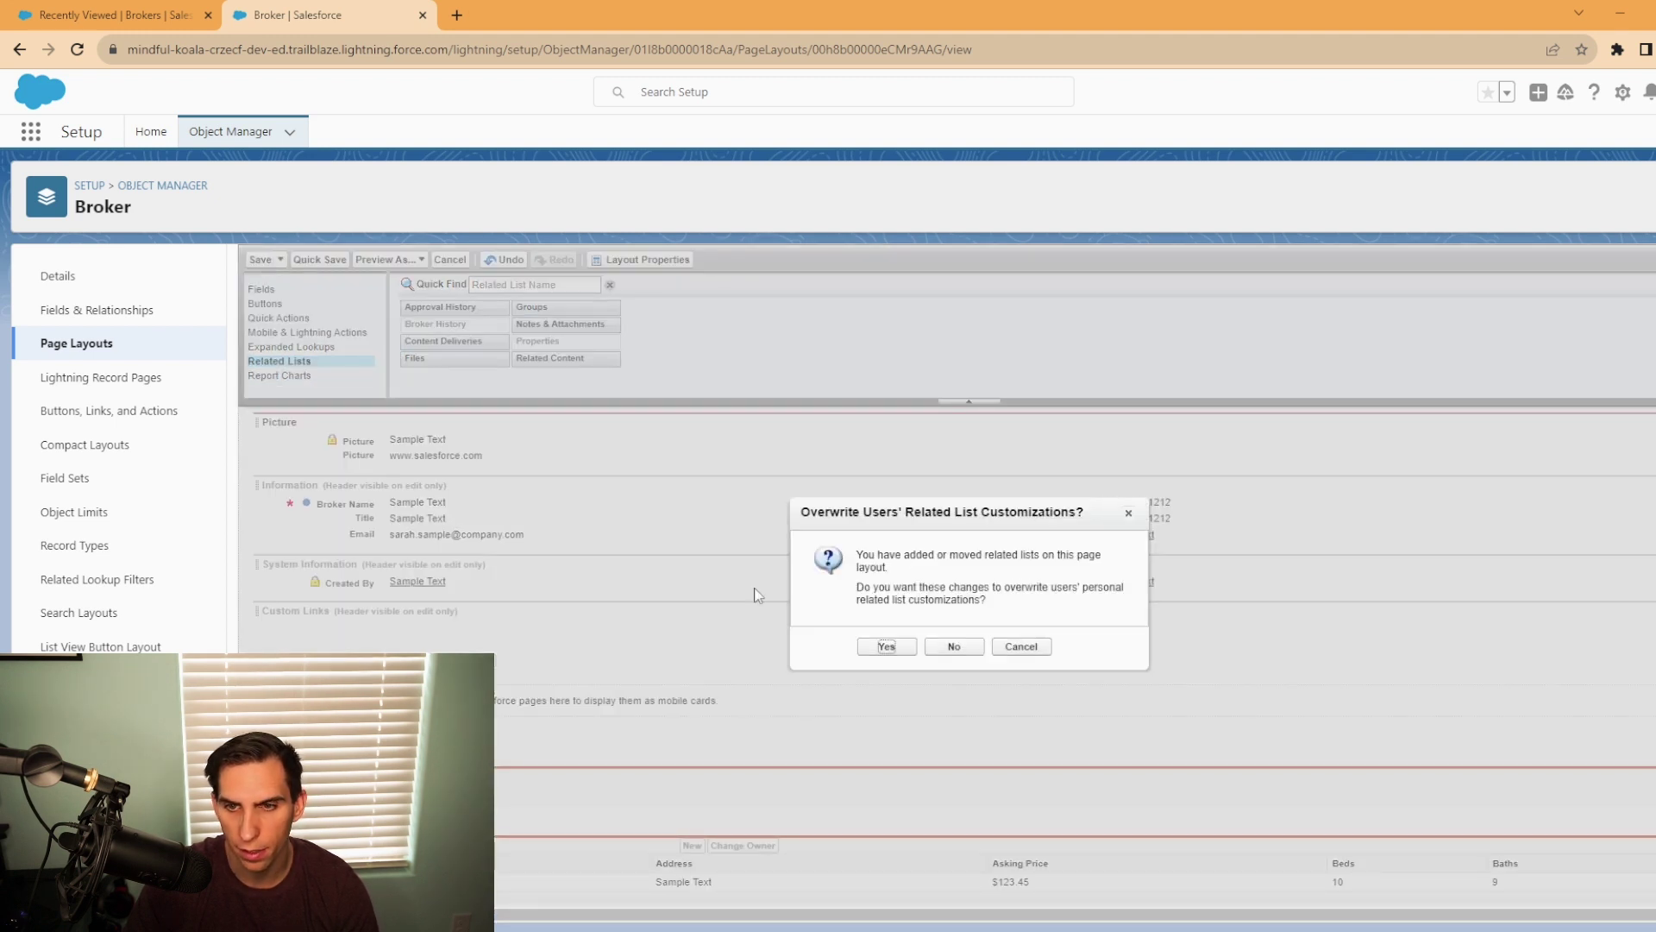
click(887, 649)
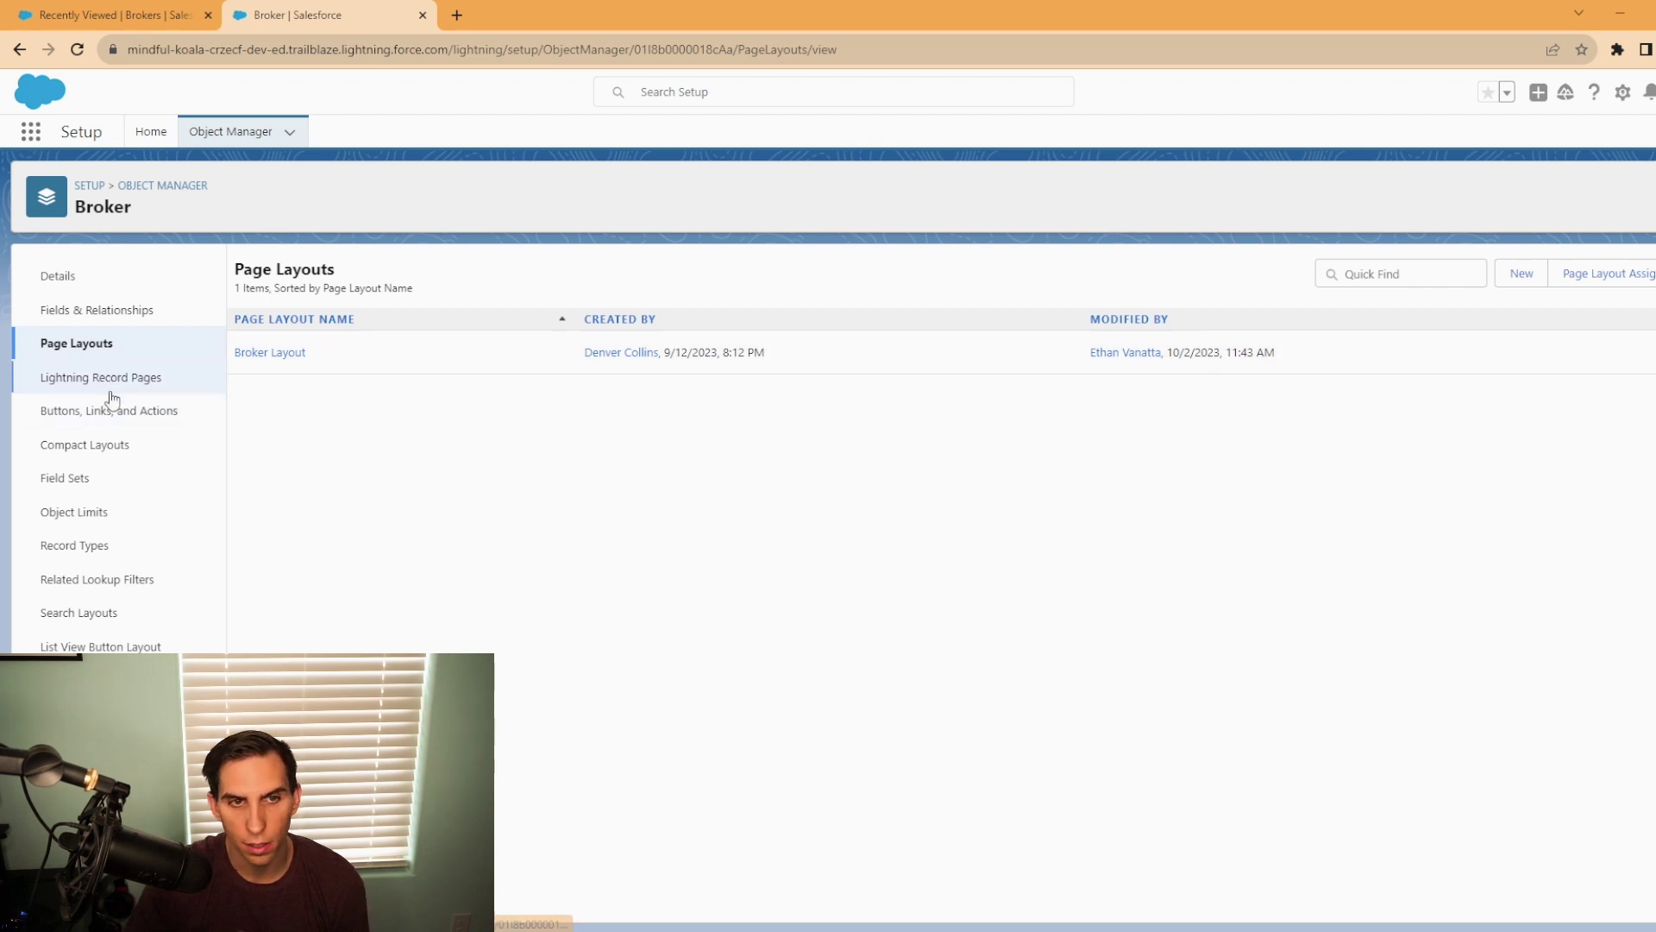
- Place a Related List - Single component on the Broker Record Page's Details tab, set to Broker History
click(107, 389)
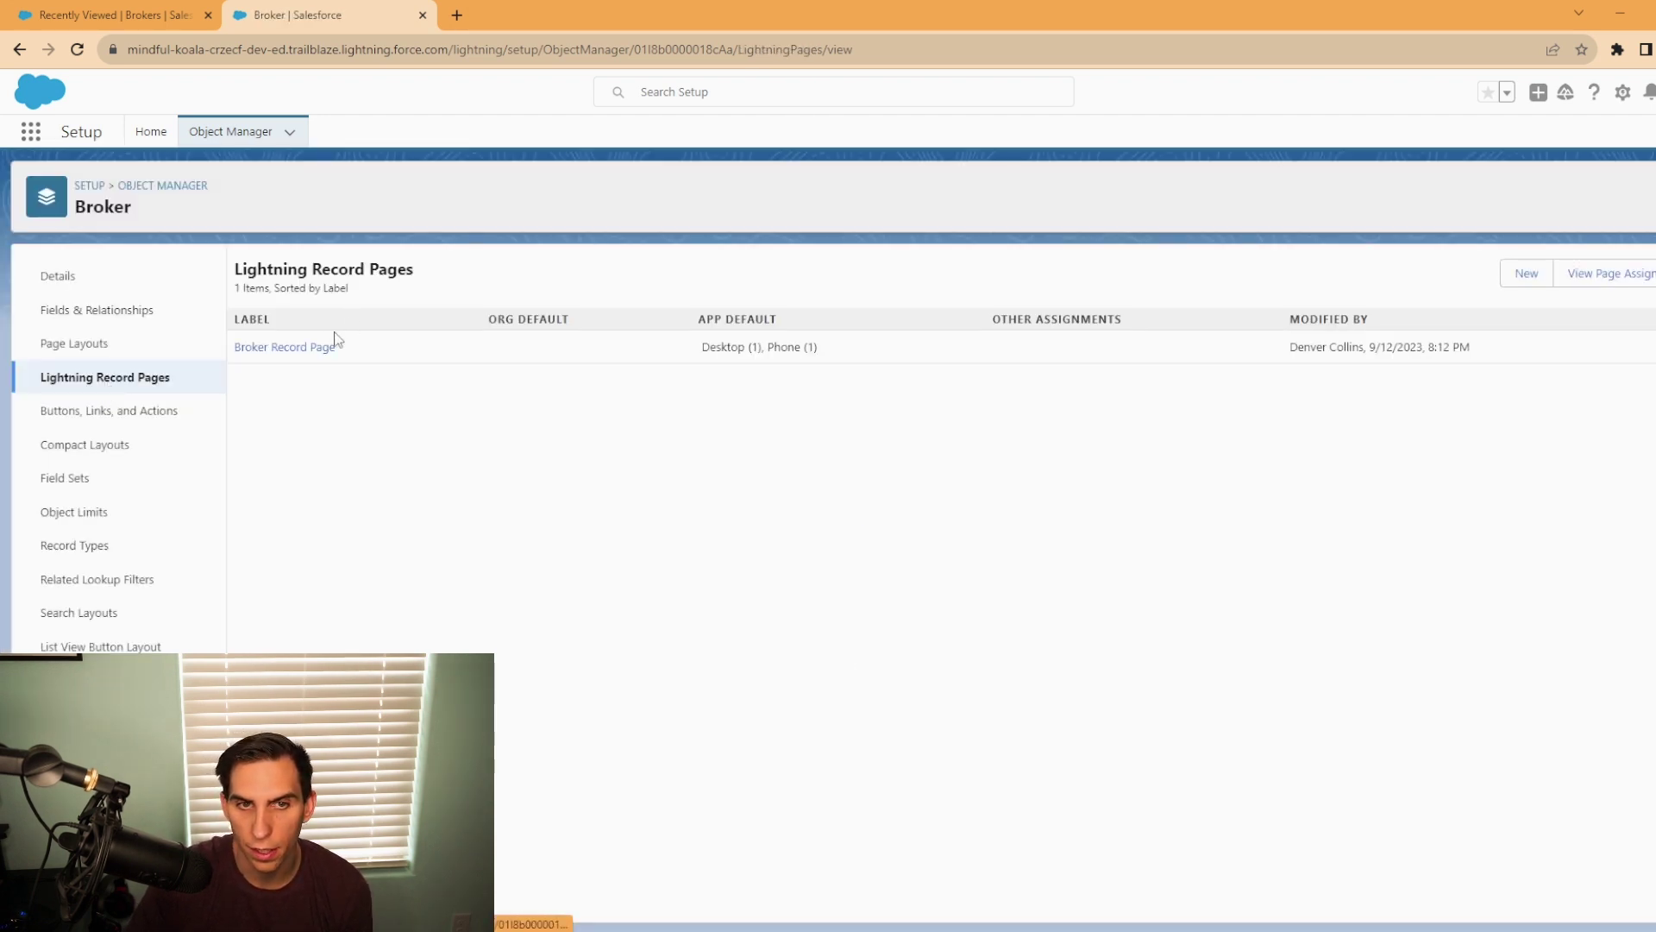
click(296, 350)
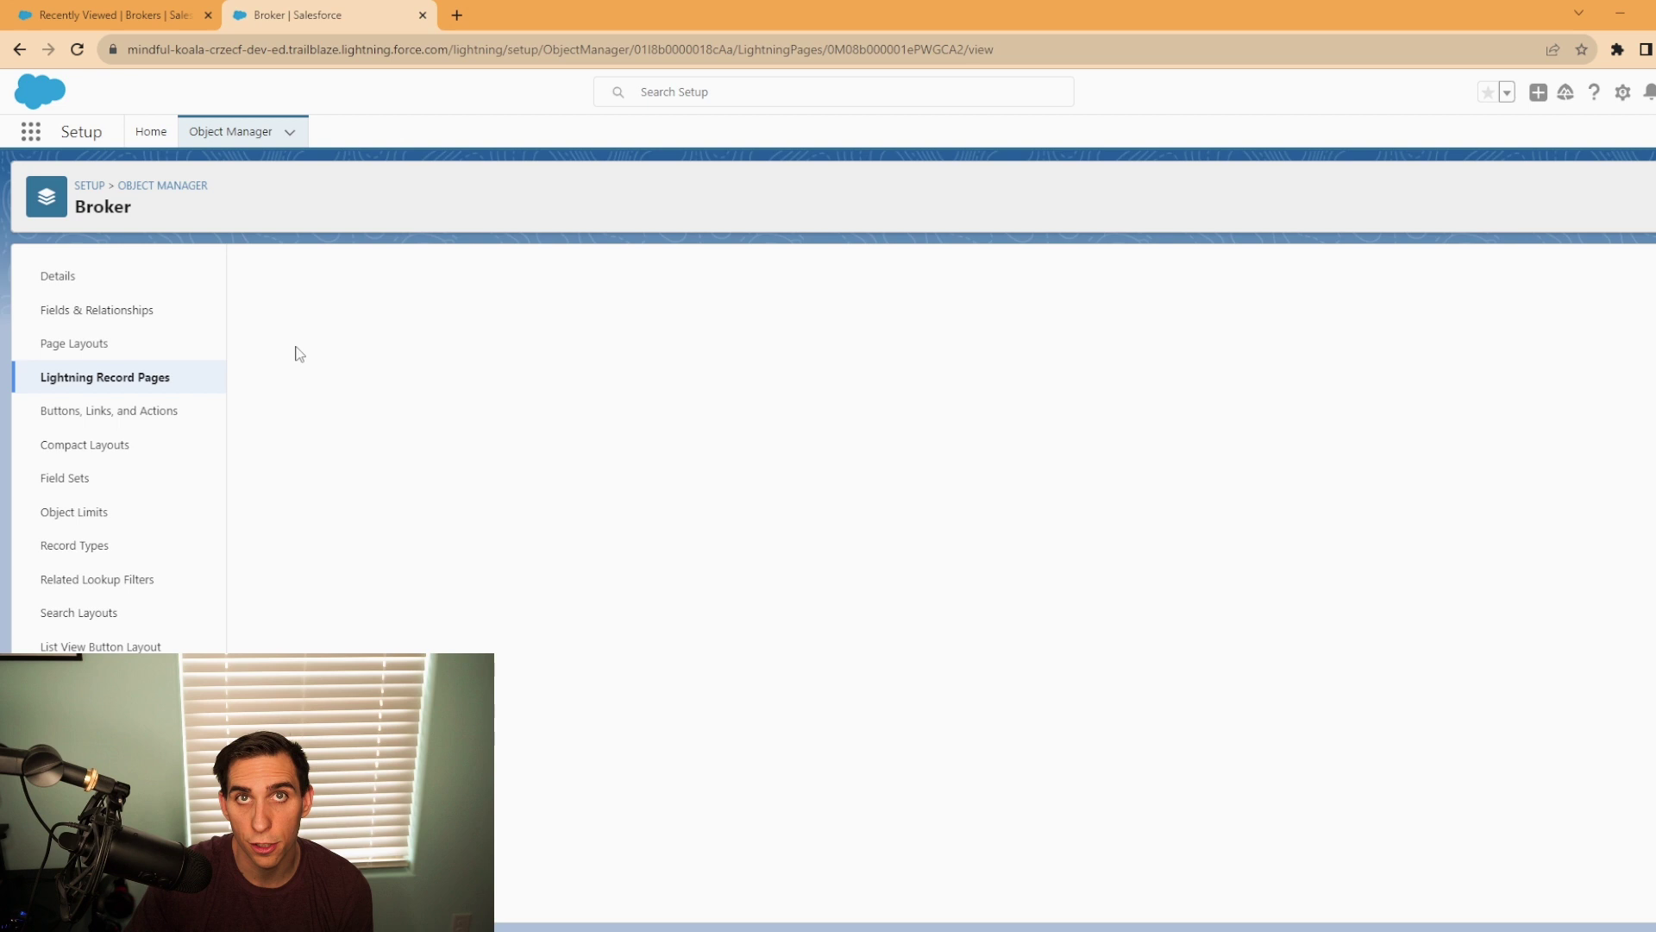
click(704, 307)
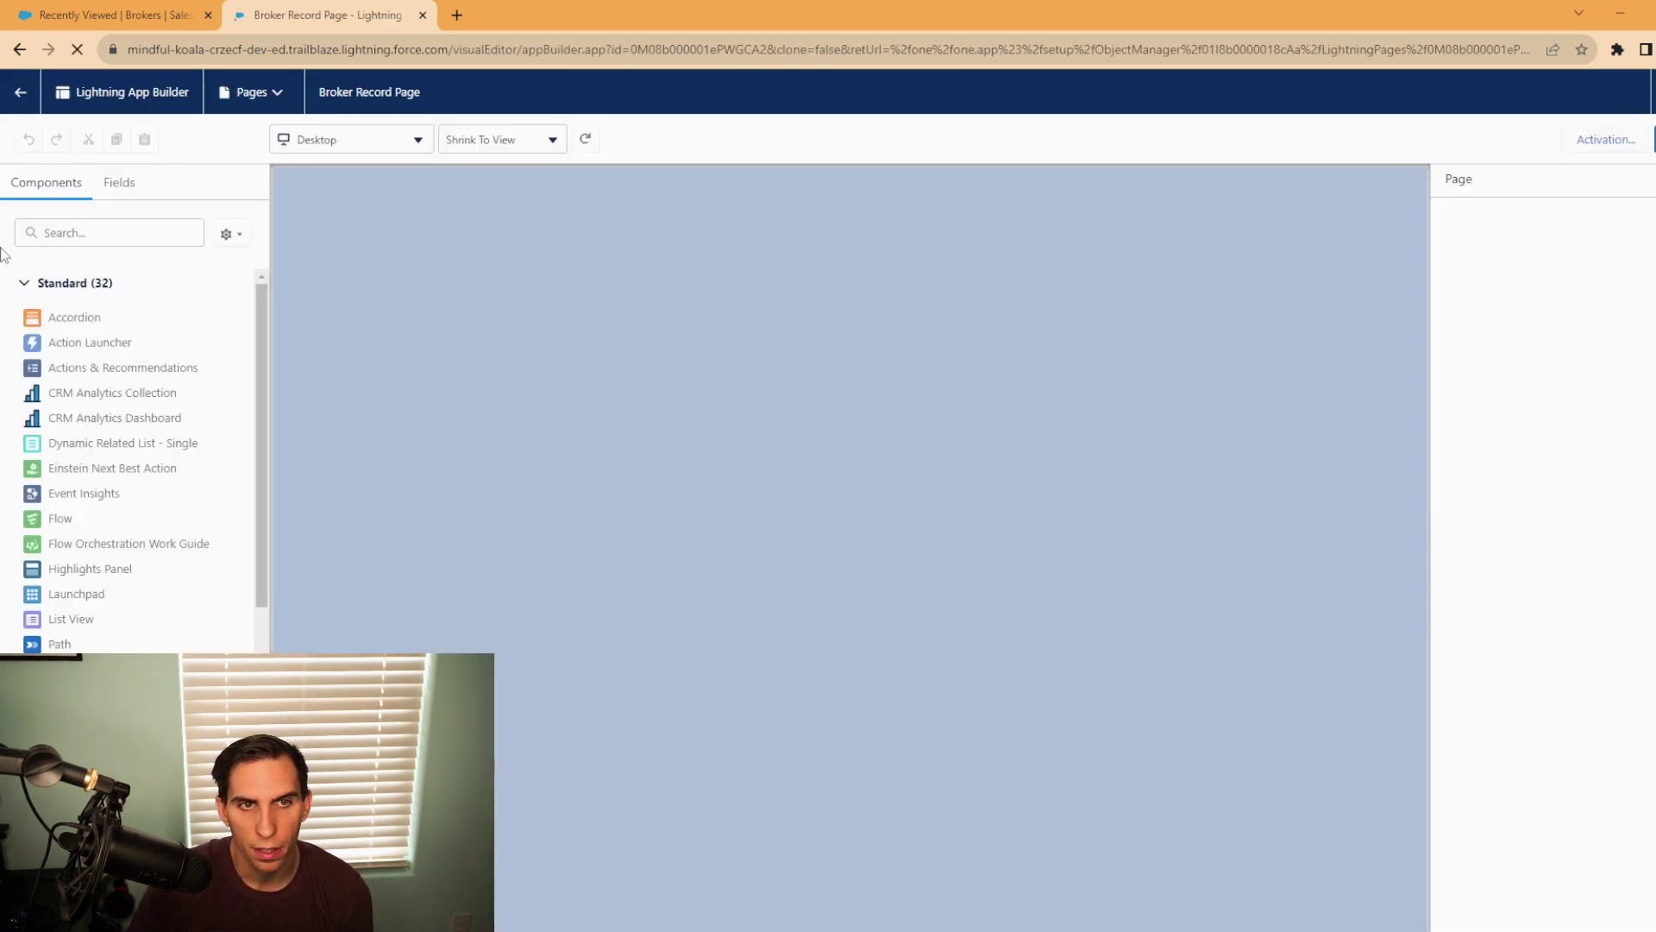
scroll(166, 591, down, 4)
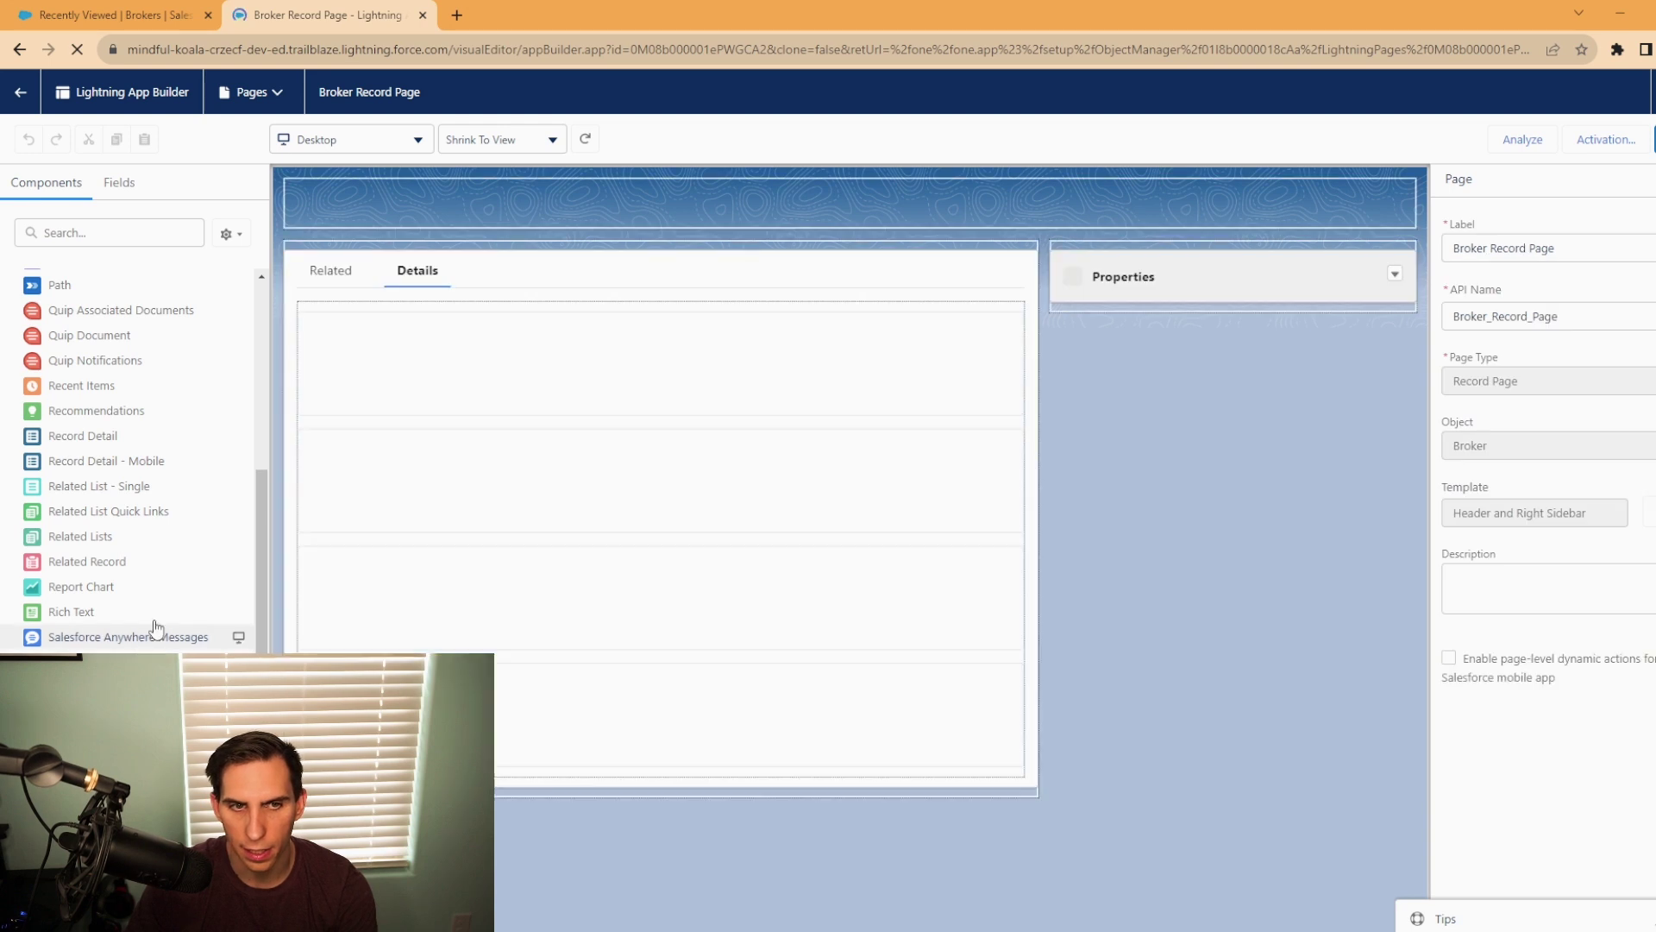
drag(216, 486, 474, 414)
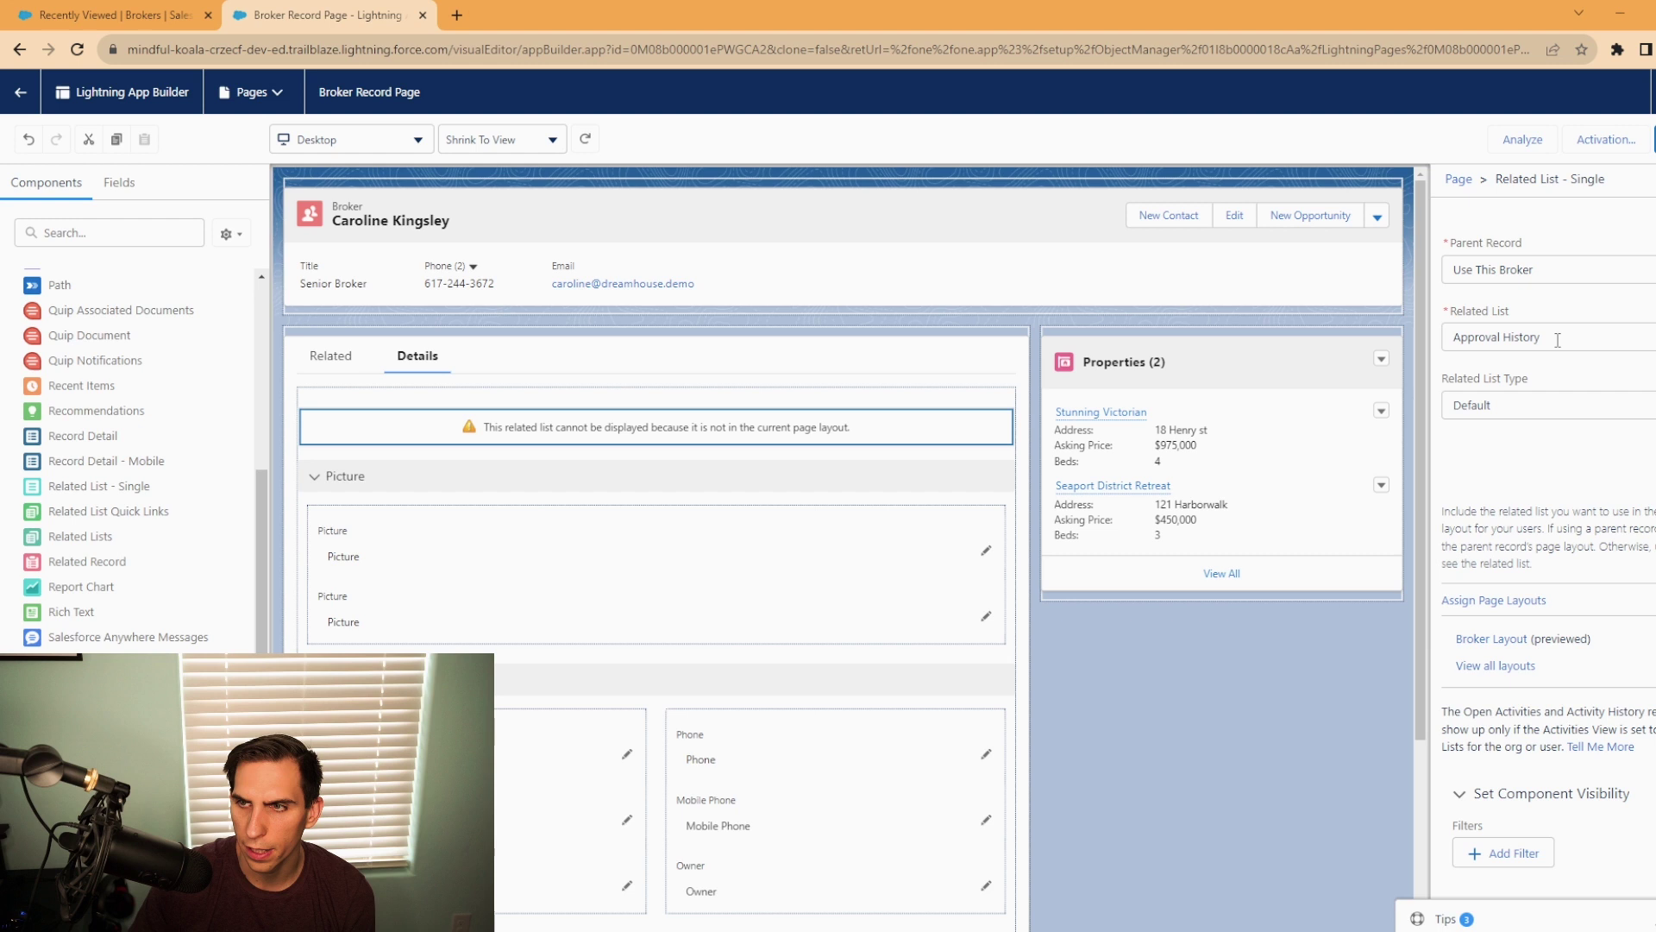
click(1553, 338)
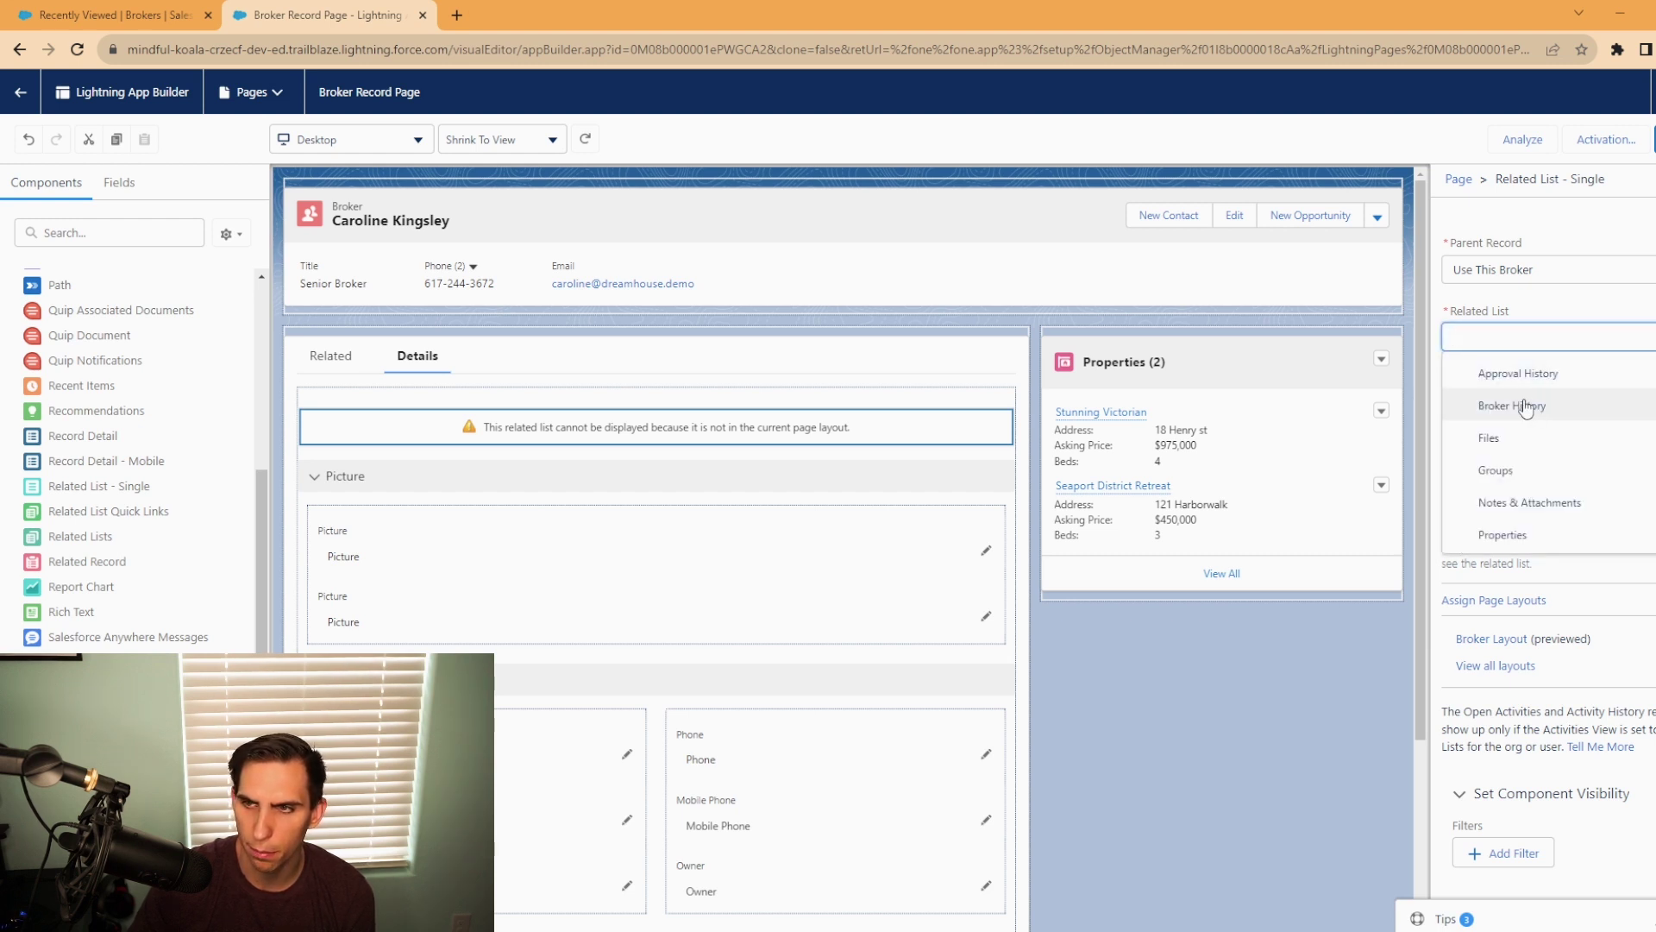
click(1537, 408)
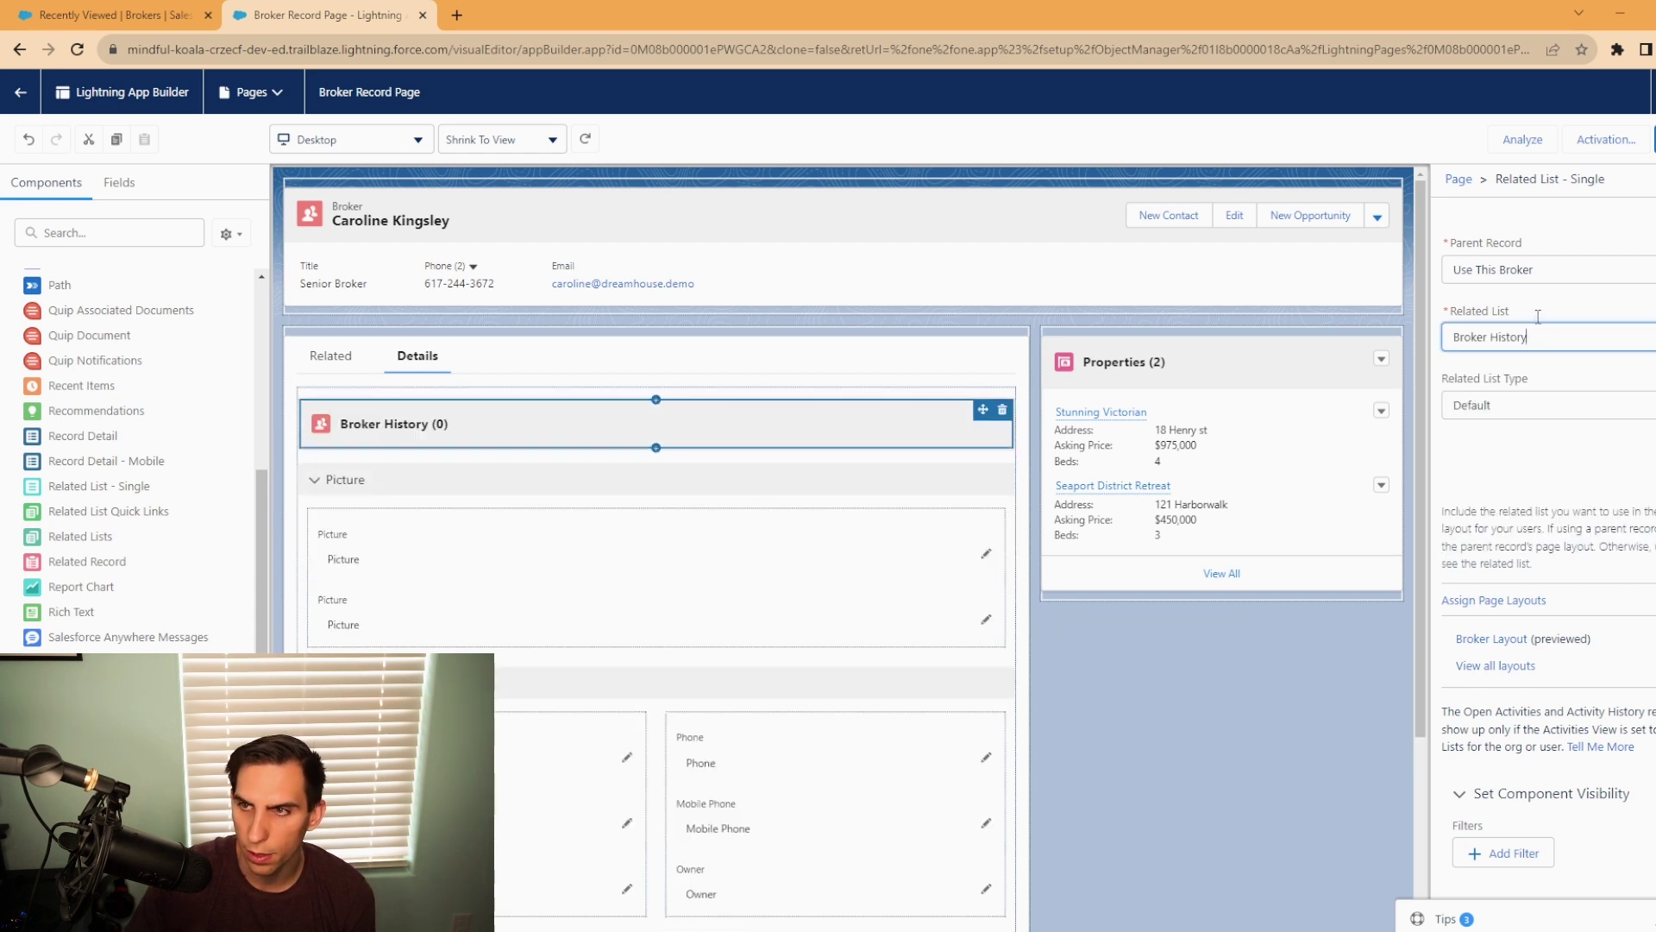
click(112, 15)
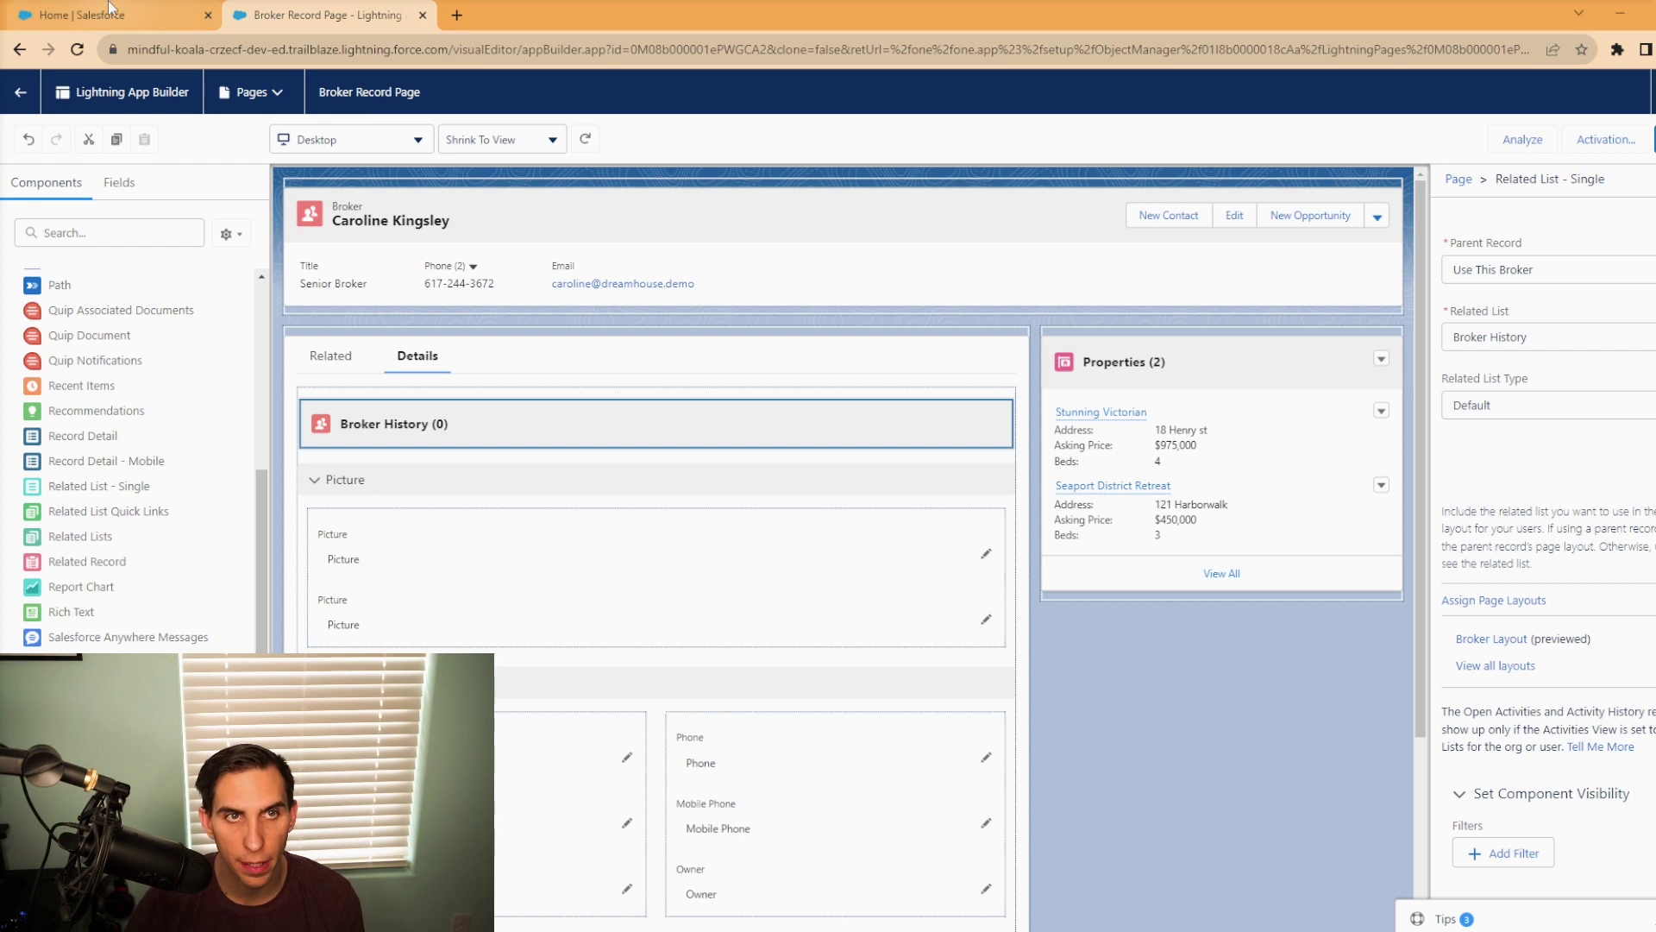
- Find Brokers through the App Launcher search and start a new broker record
click(32, 132)
text(bro)
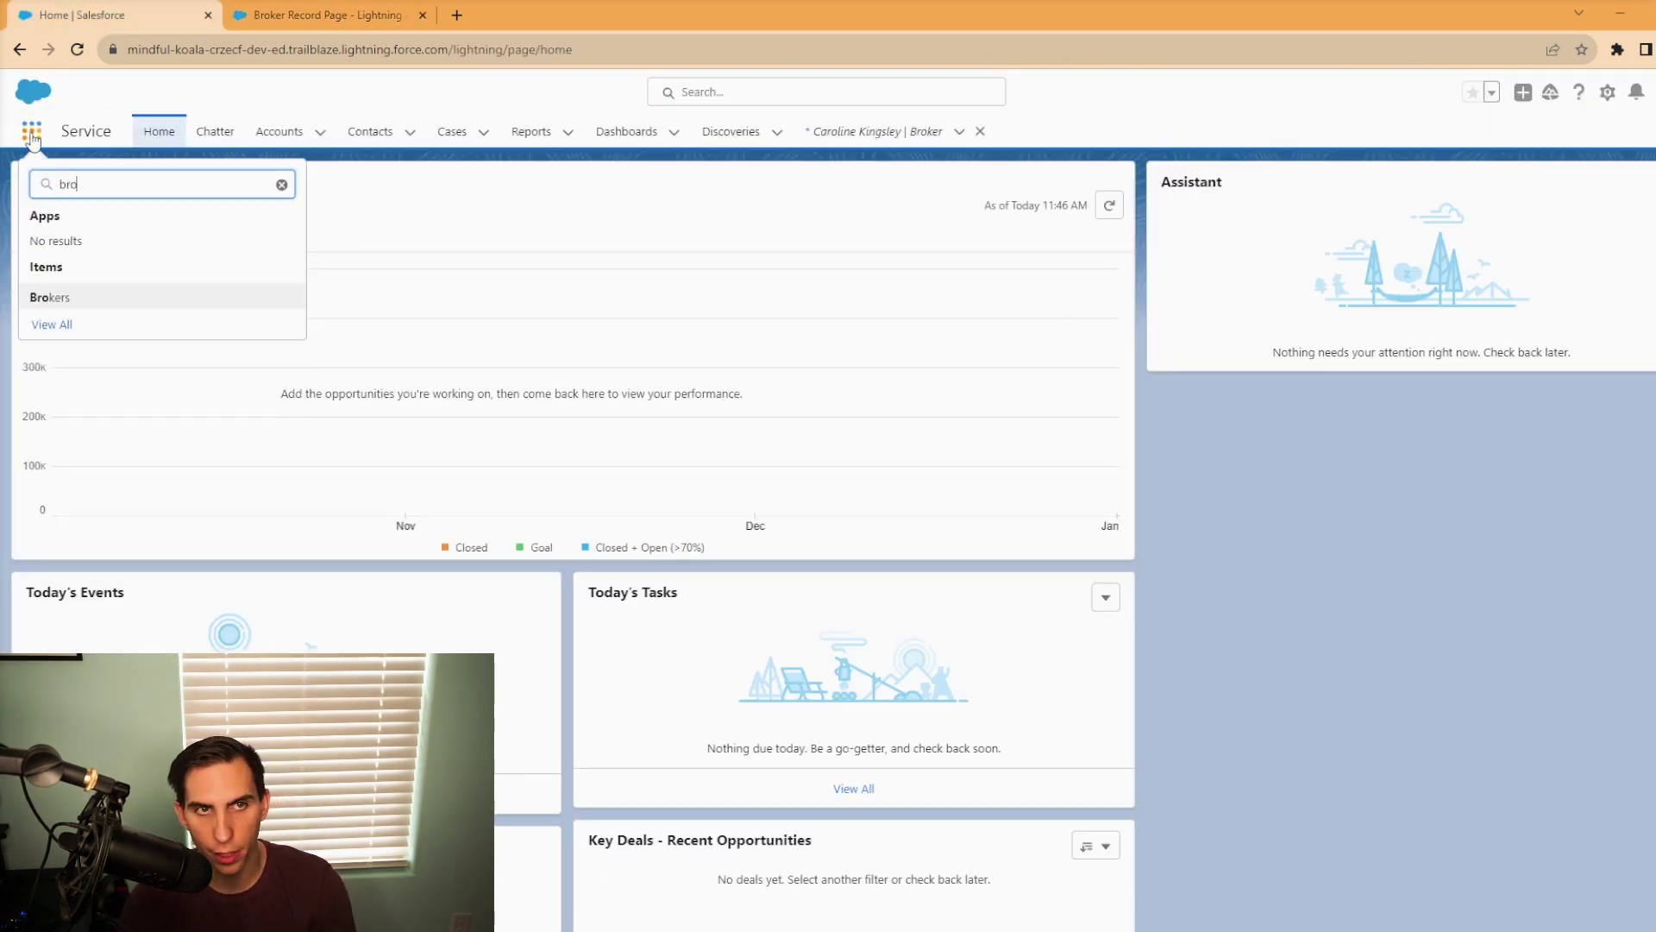
text(ker)
click(51, 297)
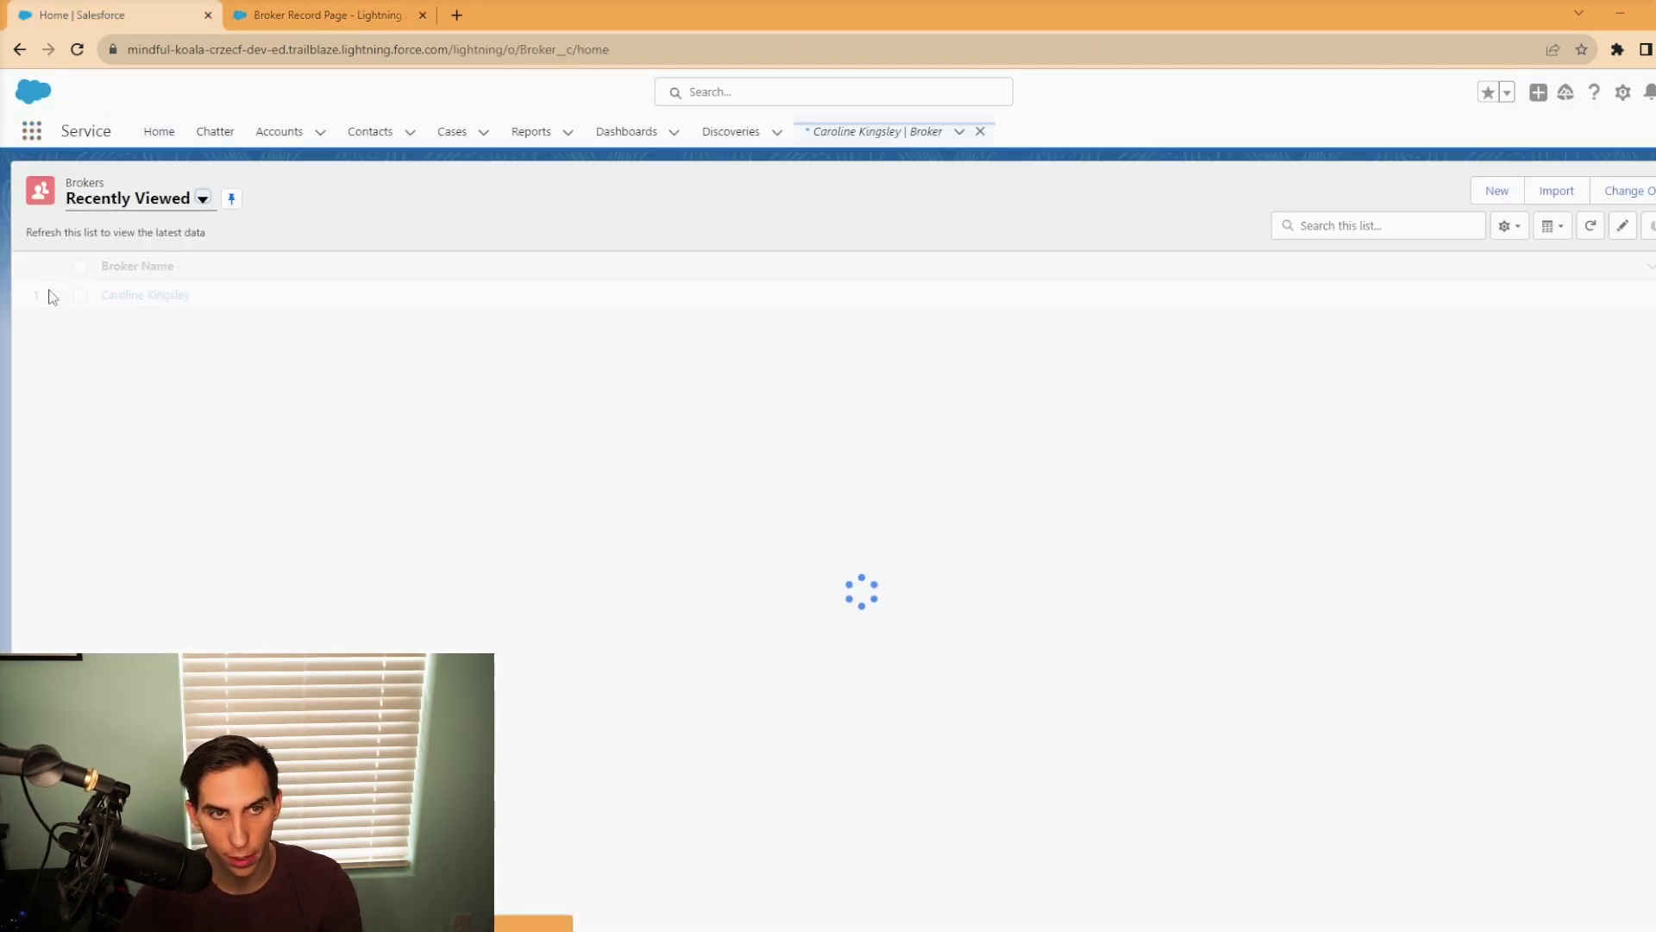
click(1497, 191)
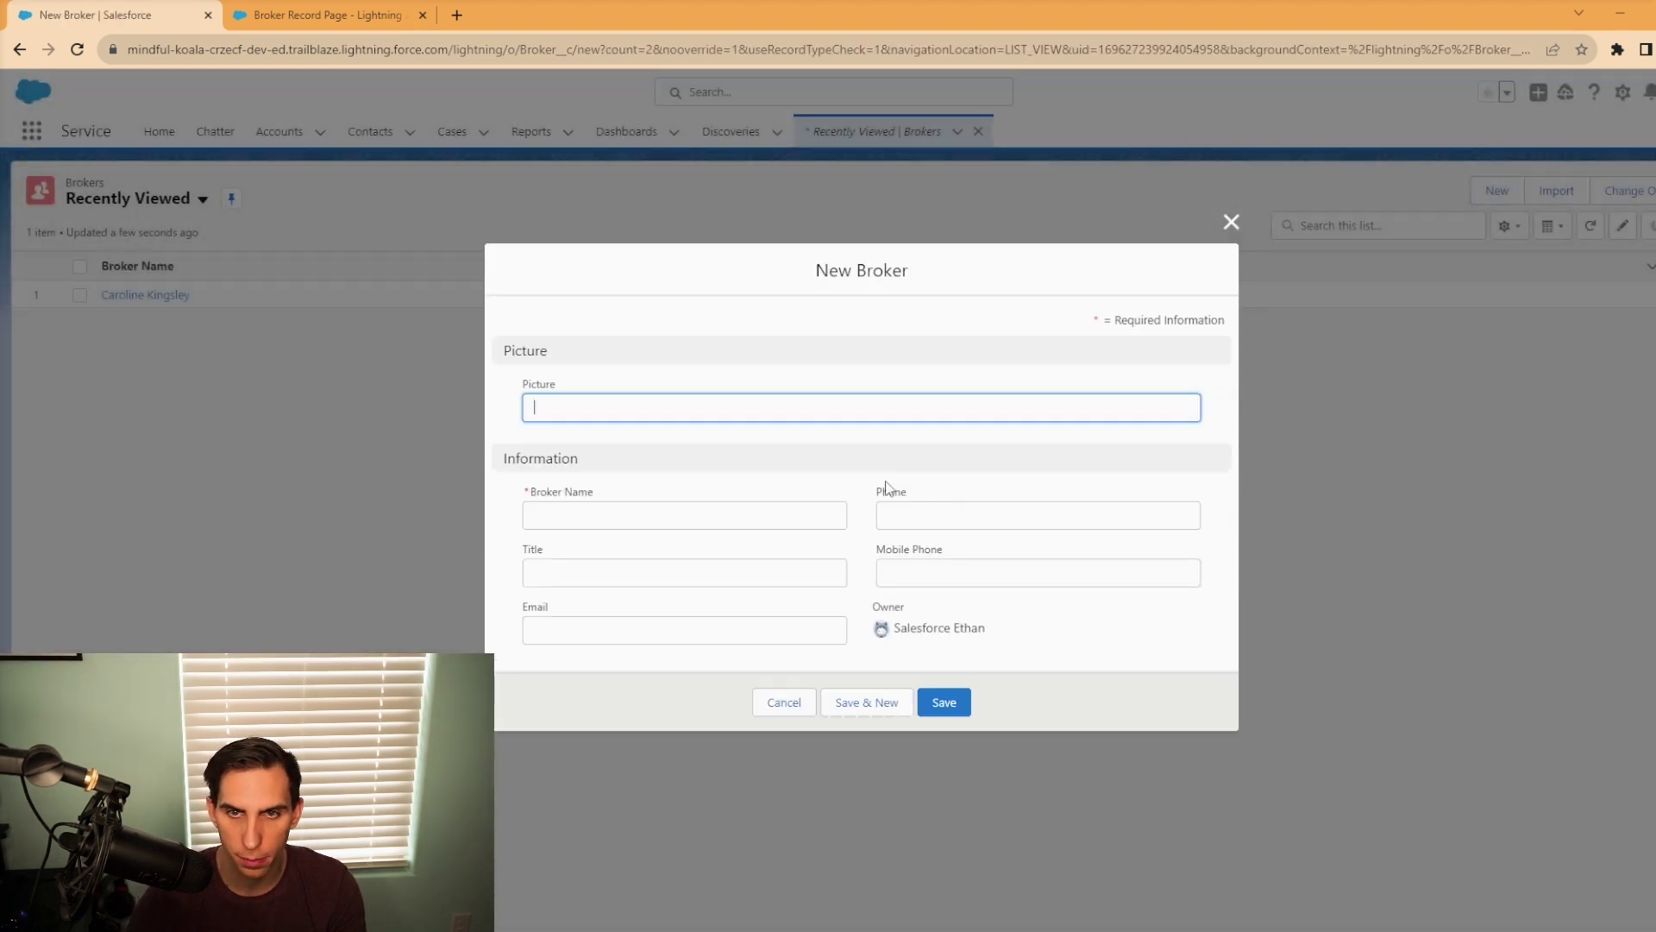
- Enter the broker's name, phone number and title HR Rep, then save the record
click(605, 518)
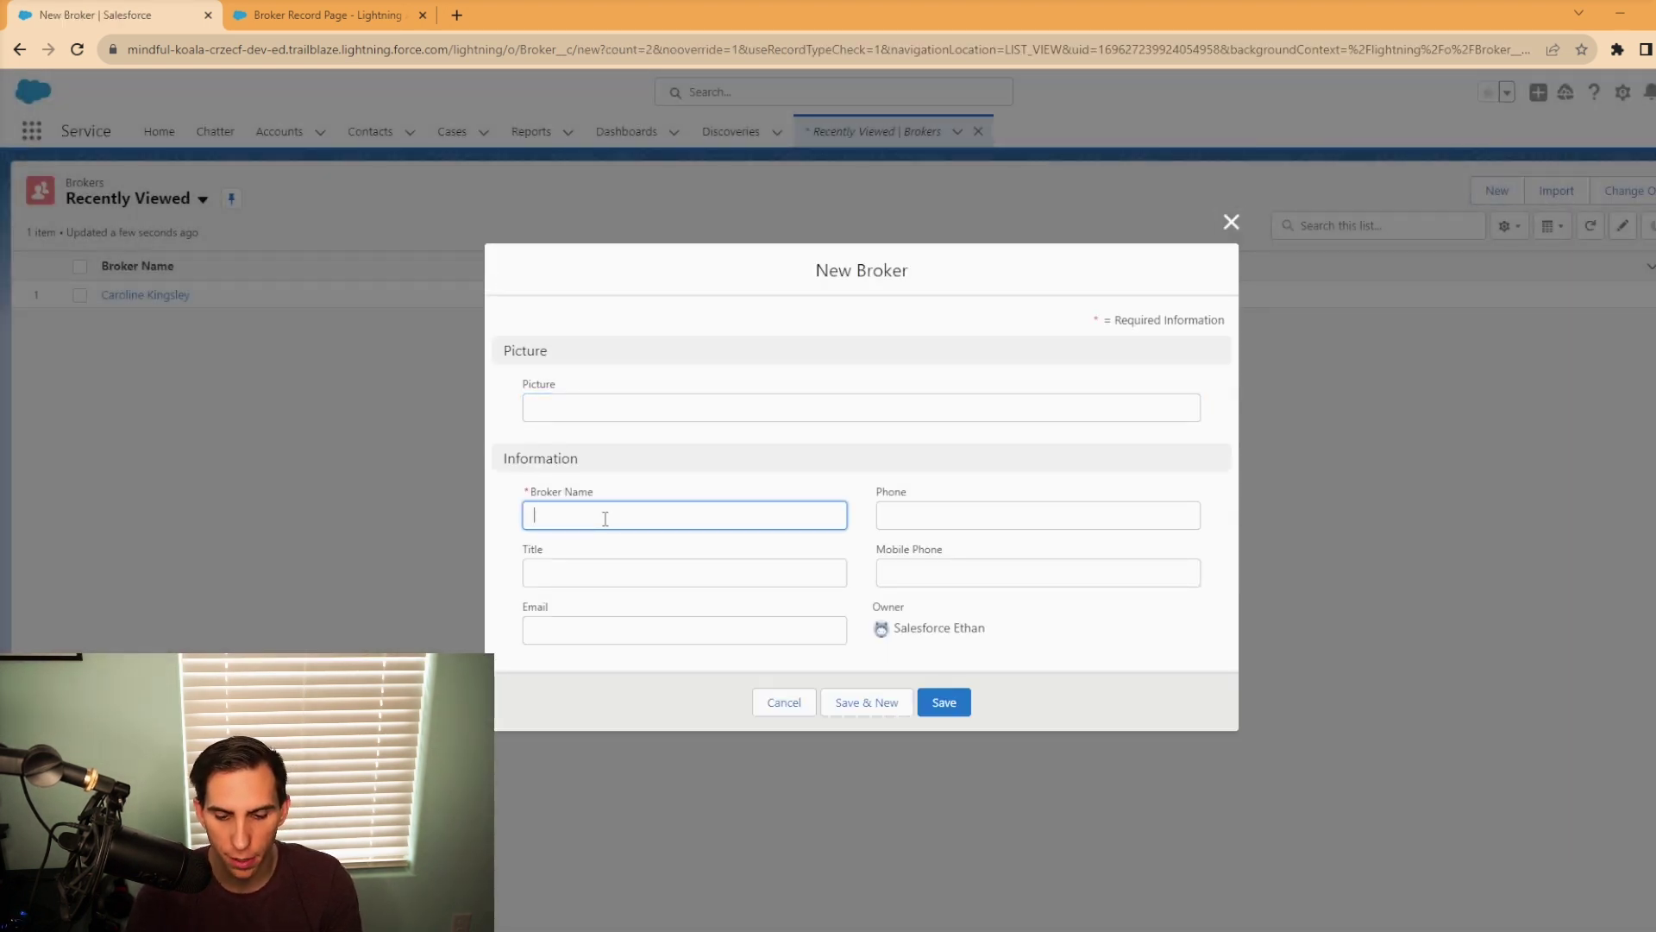
key(Tab)
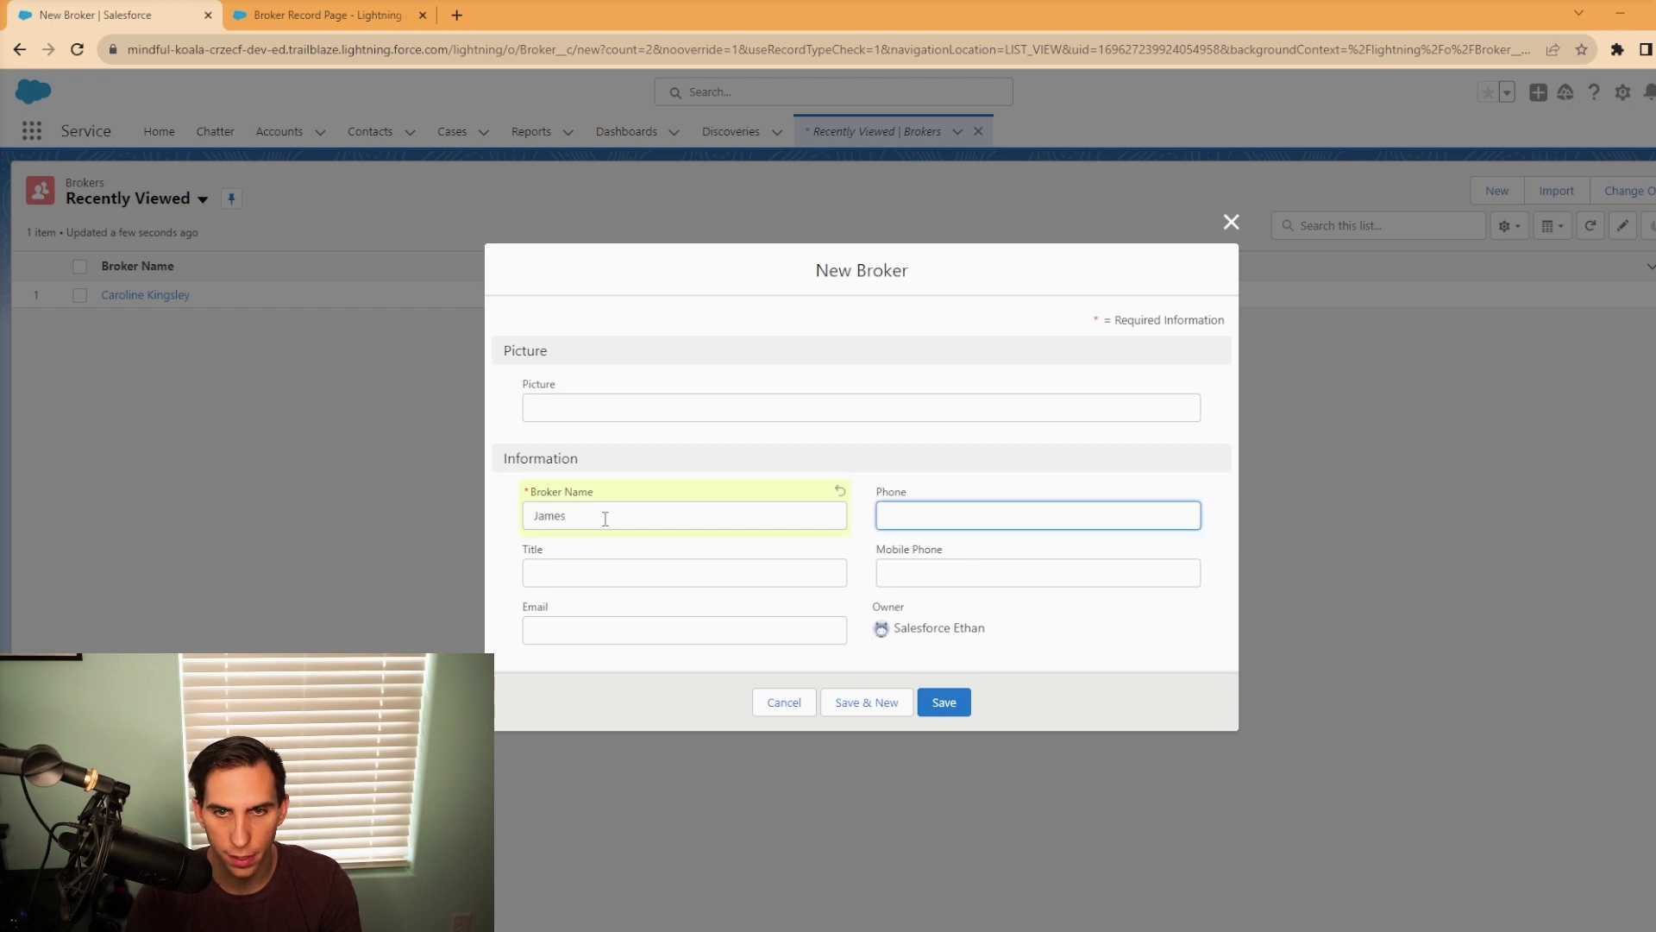
click(605, 518)
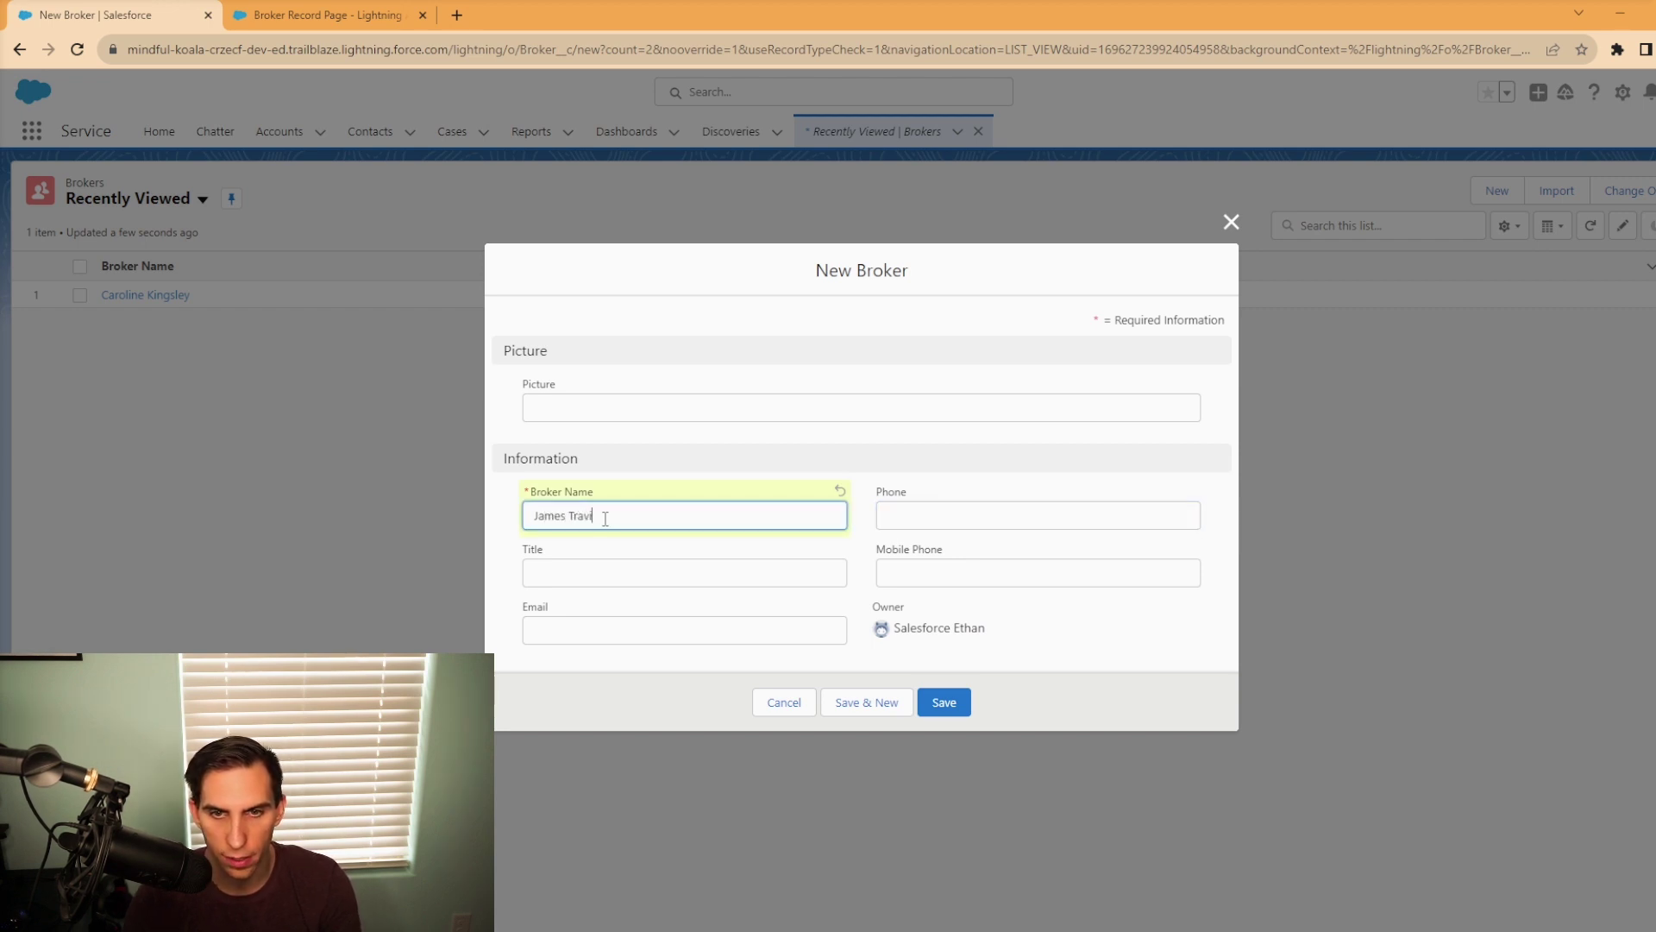
key(Tab)
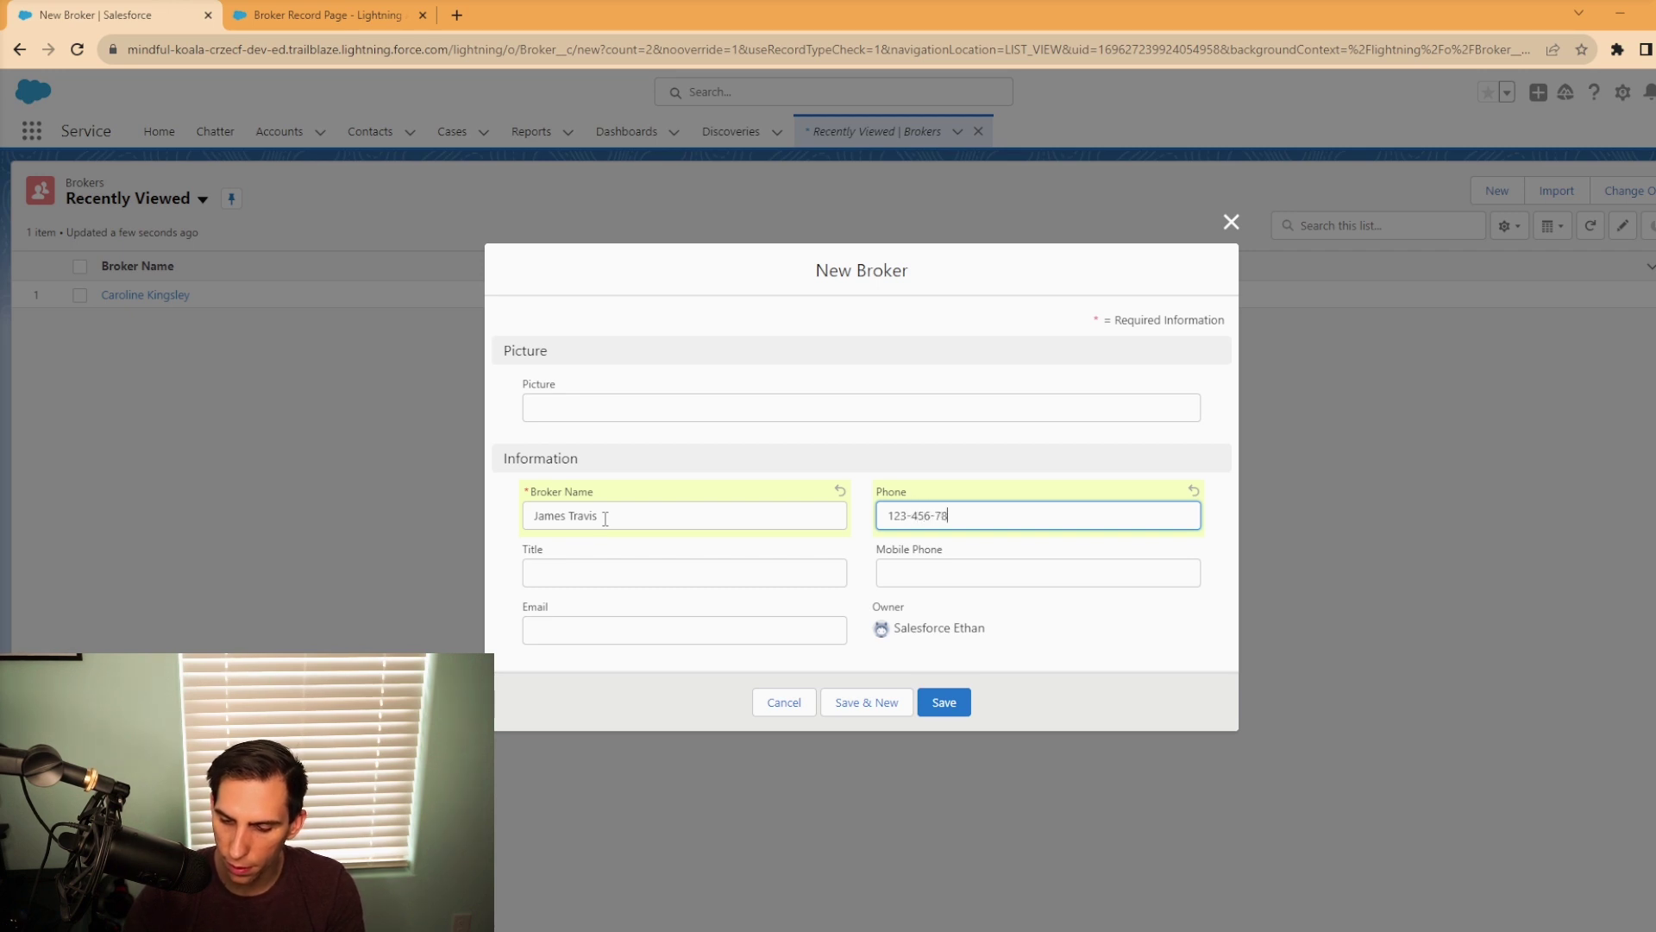
click(581, 559)
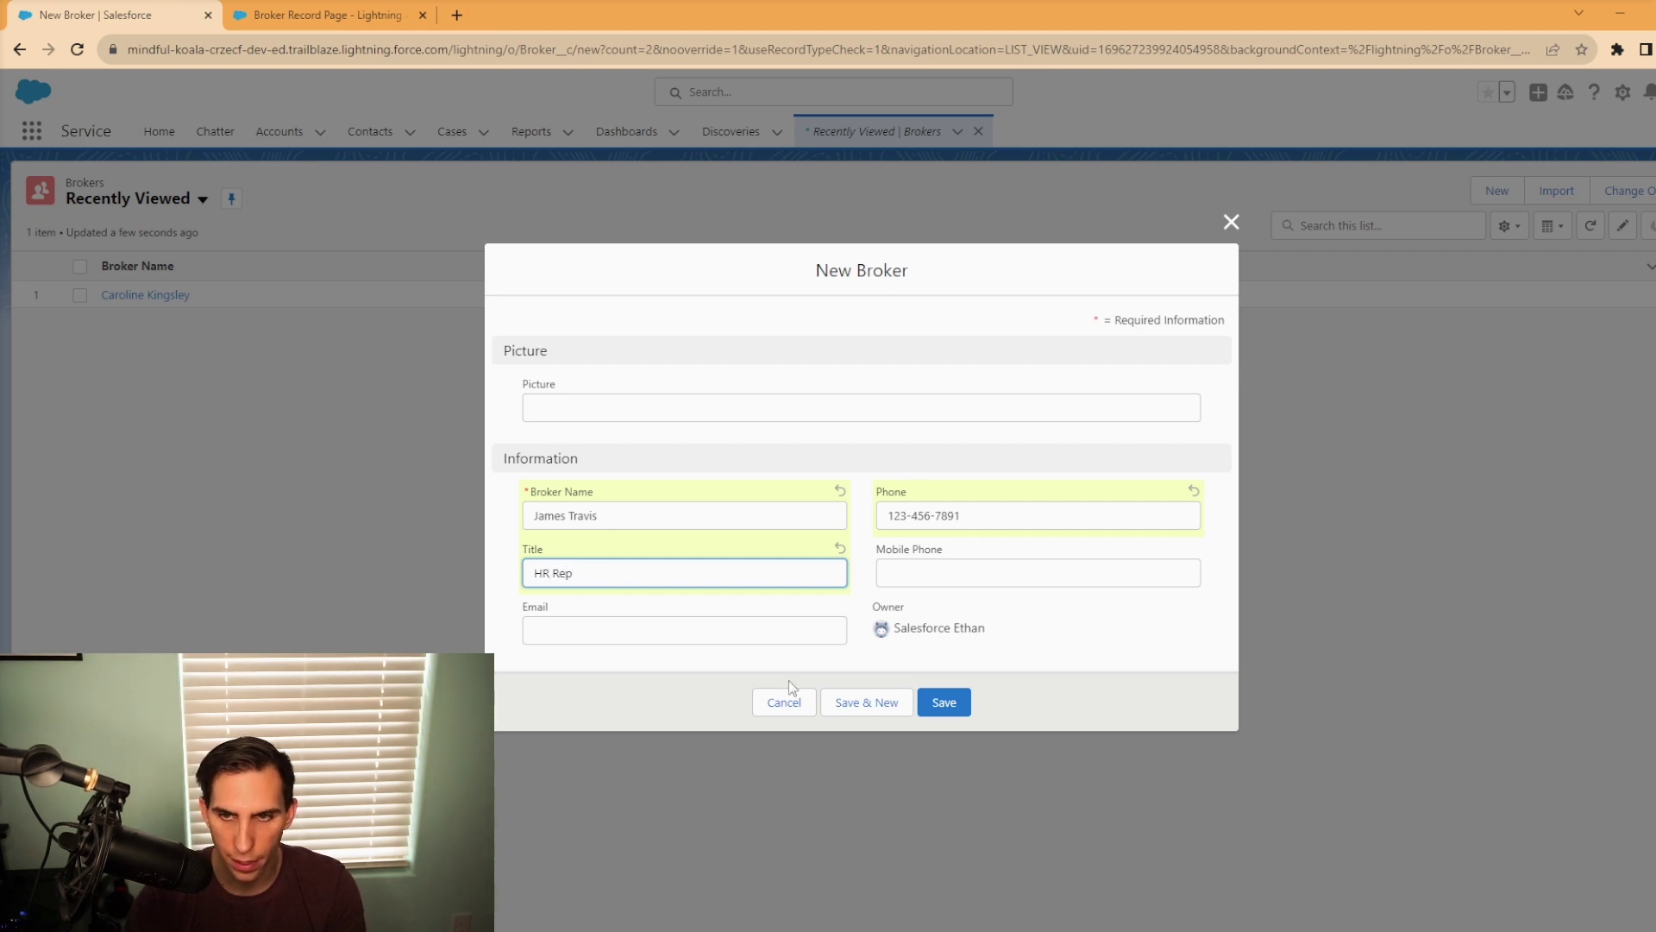
click(944, 702)
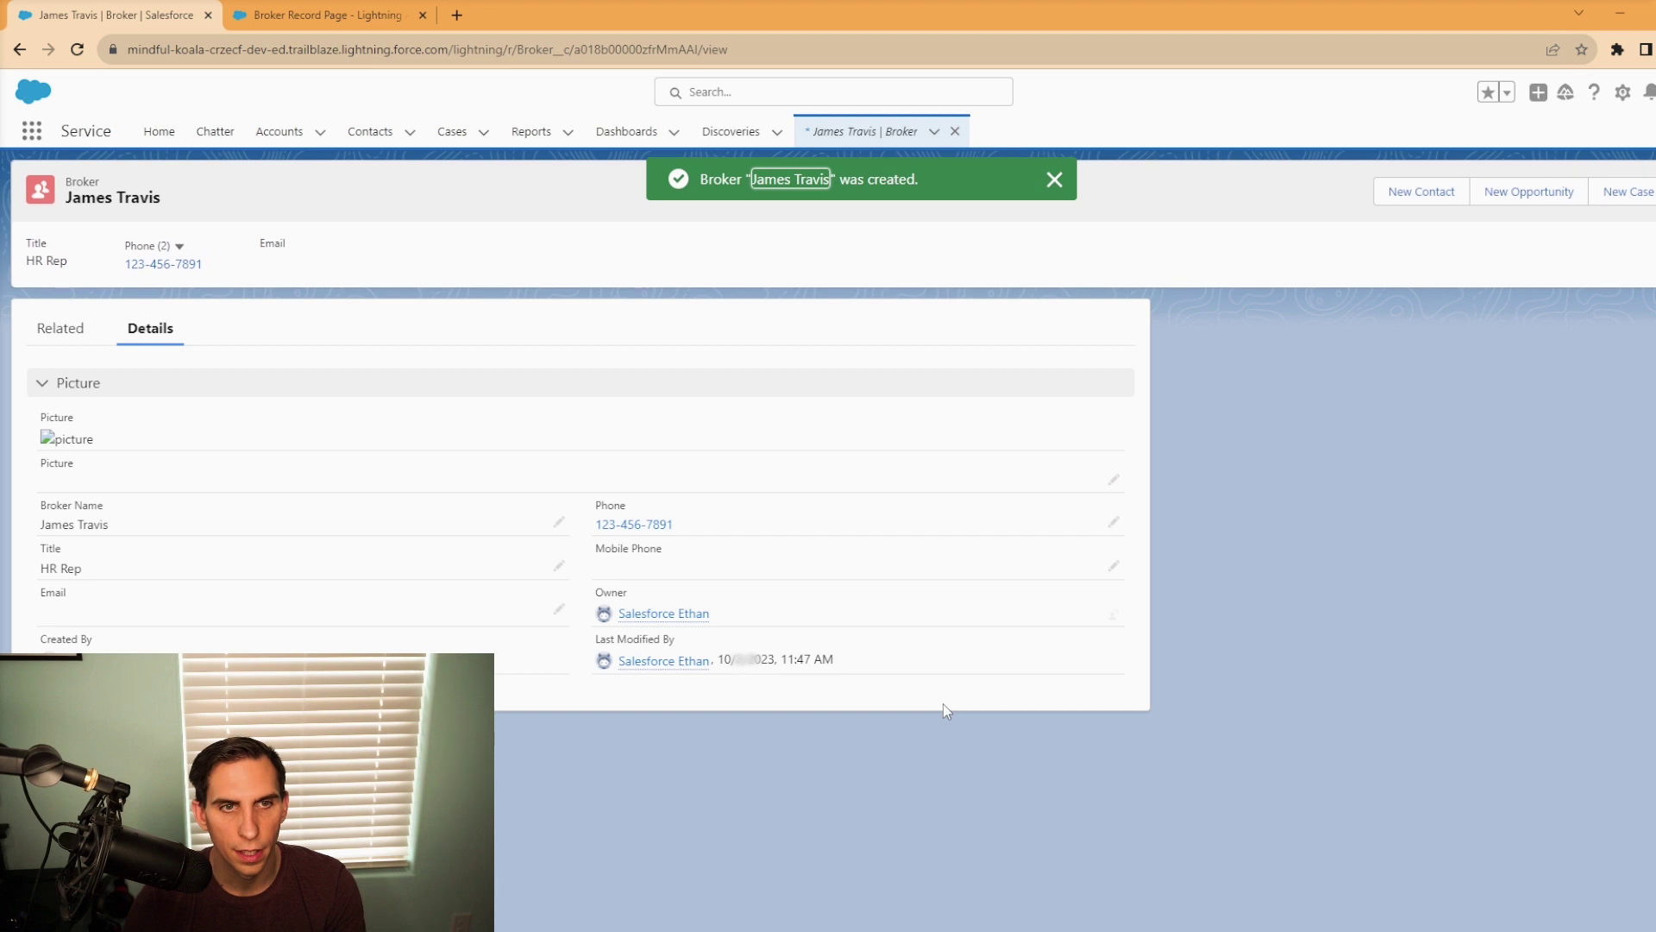
- Add a mobile phone number and change the Phone's last digit to 2 via inline edit
click(59, 331)
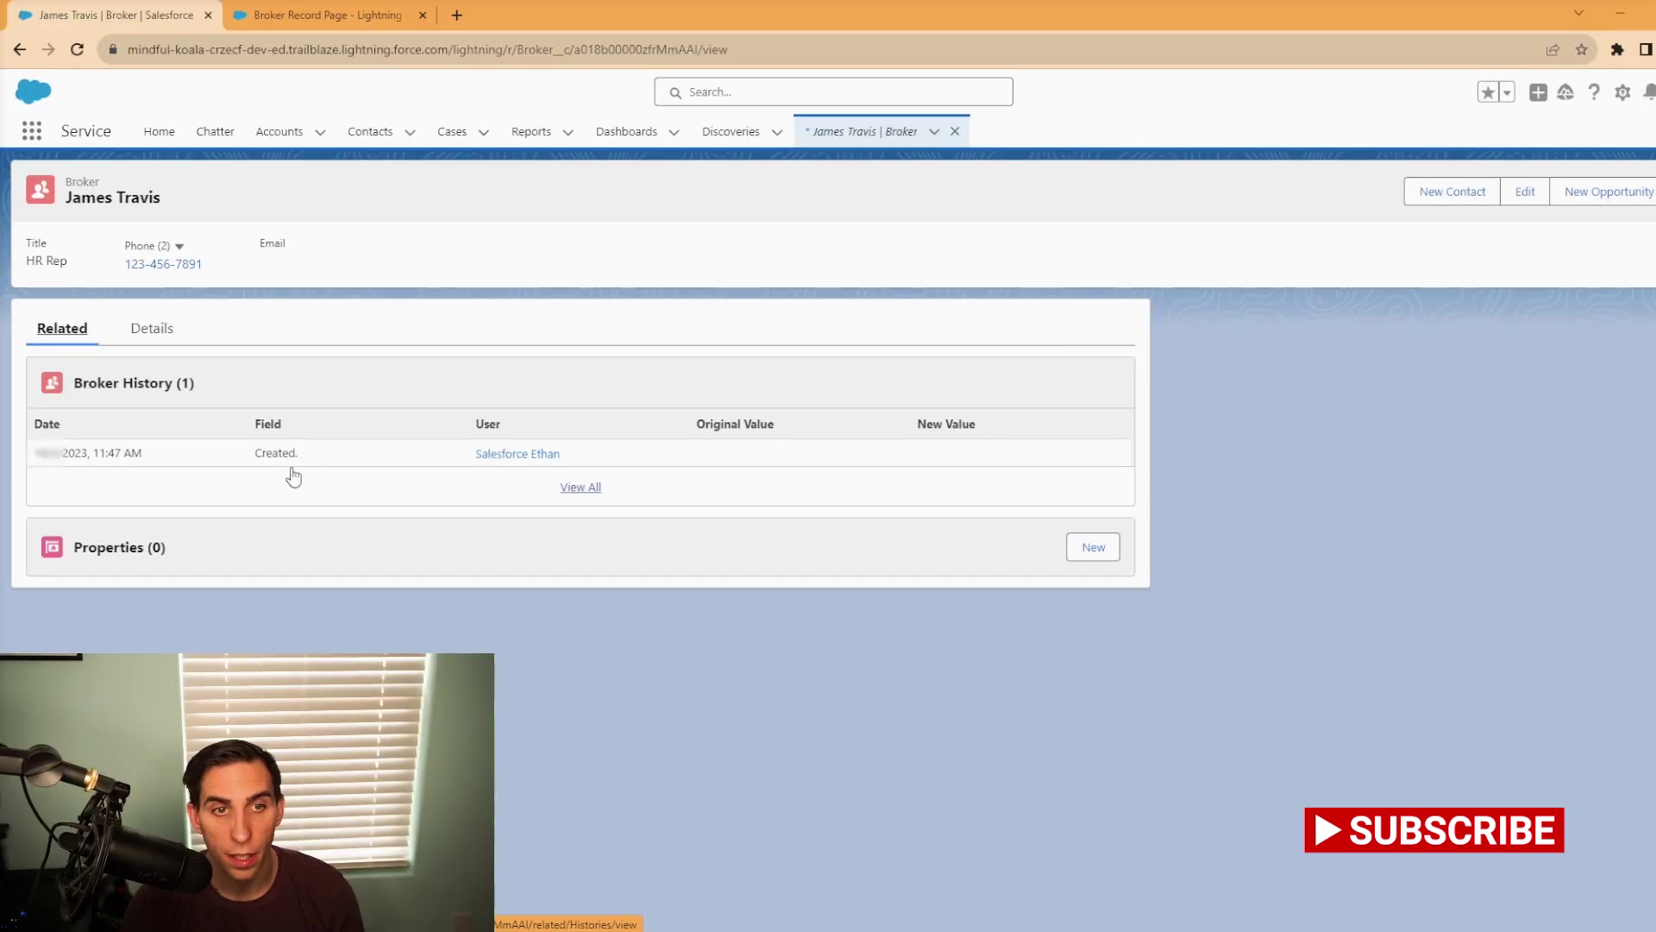
click(162, 339)
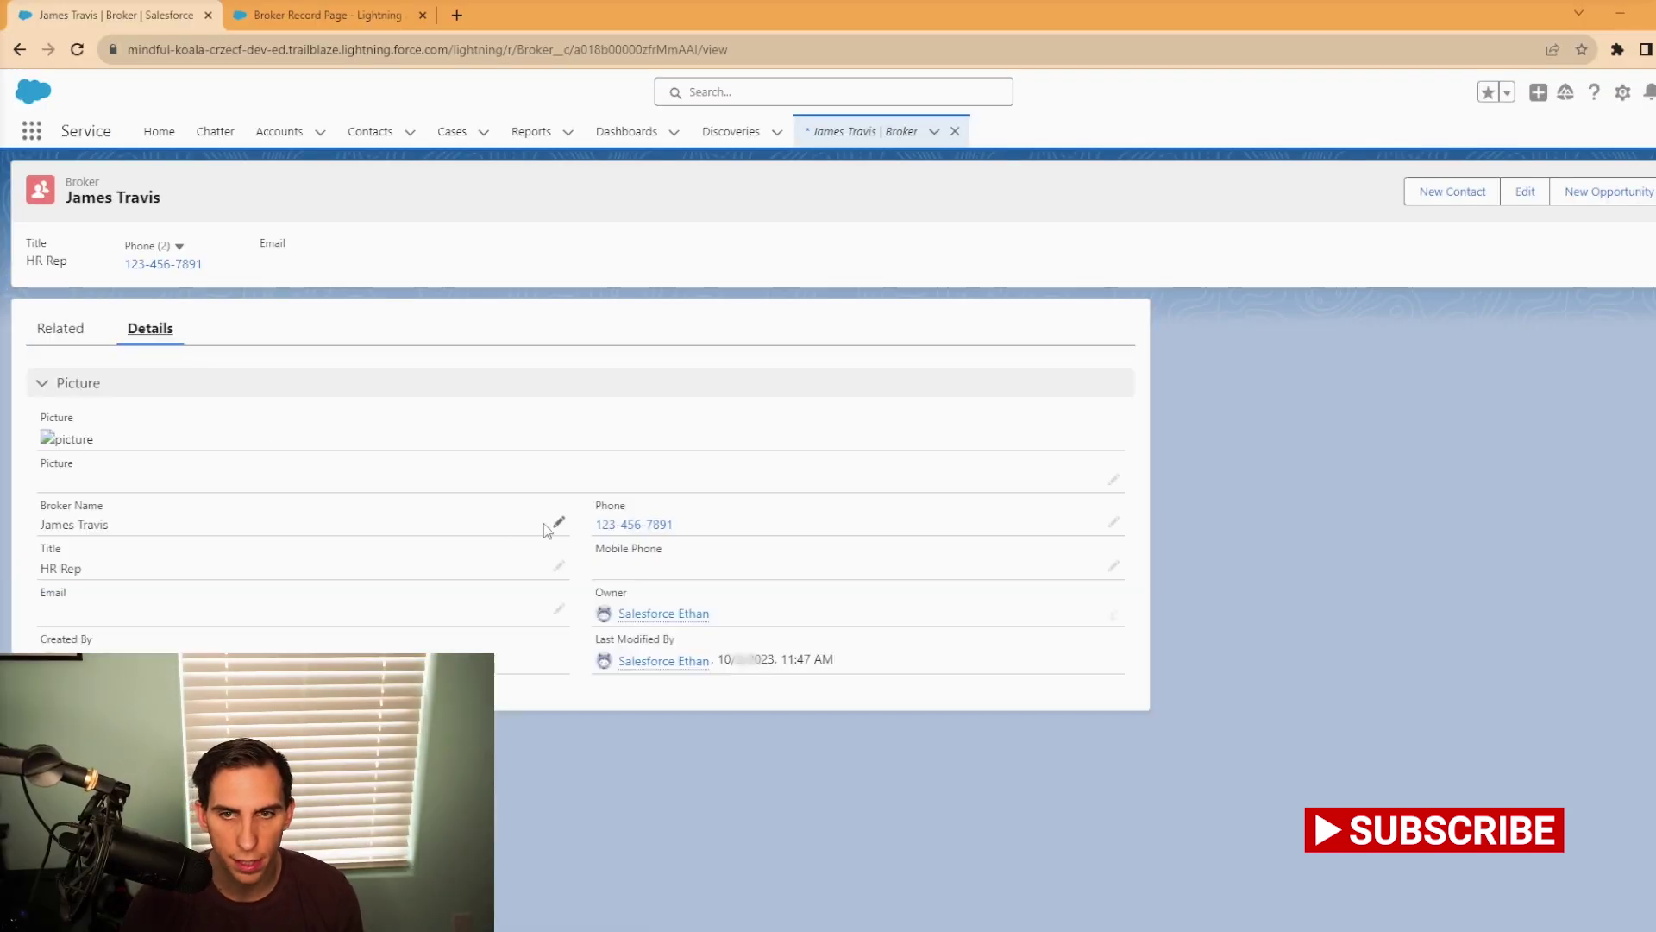
click(1114, 566)
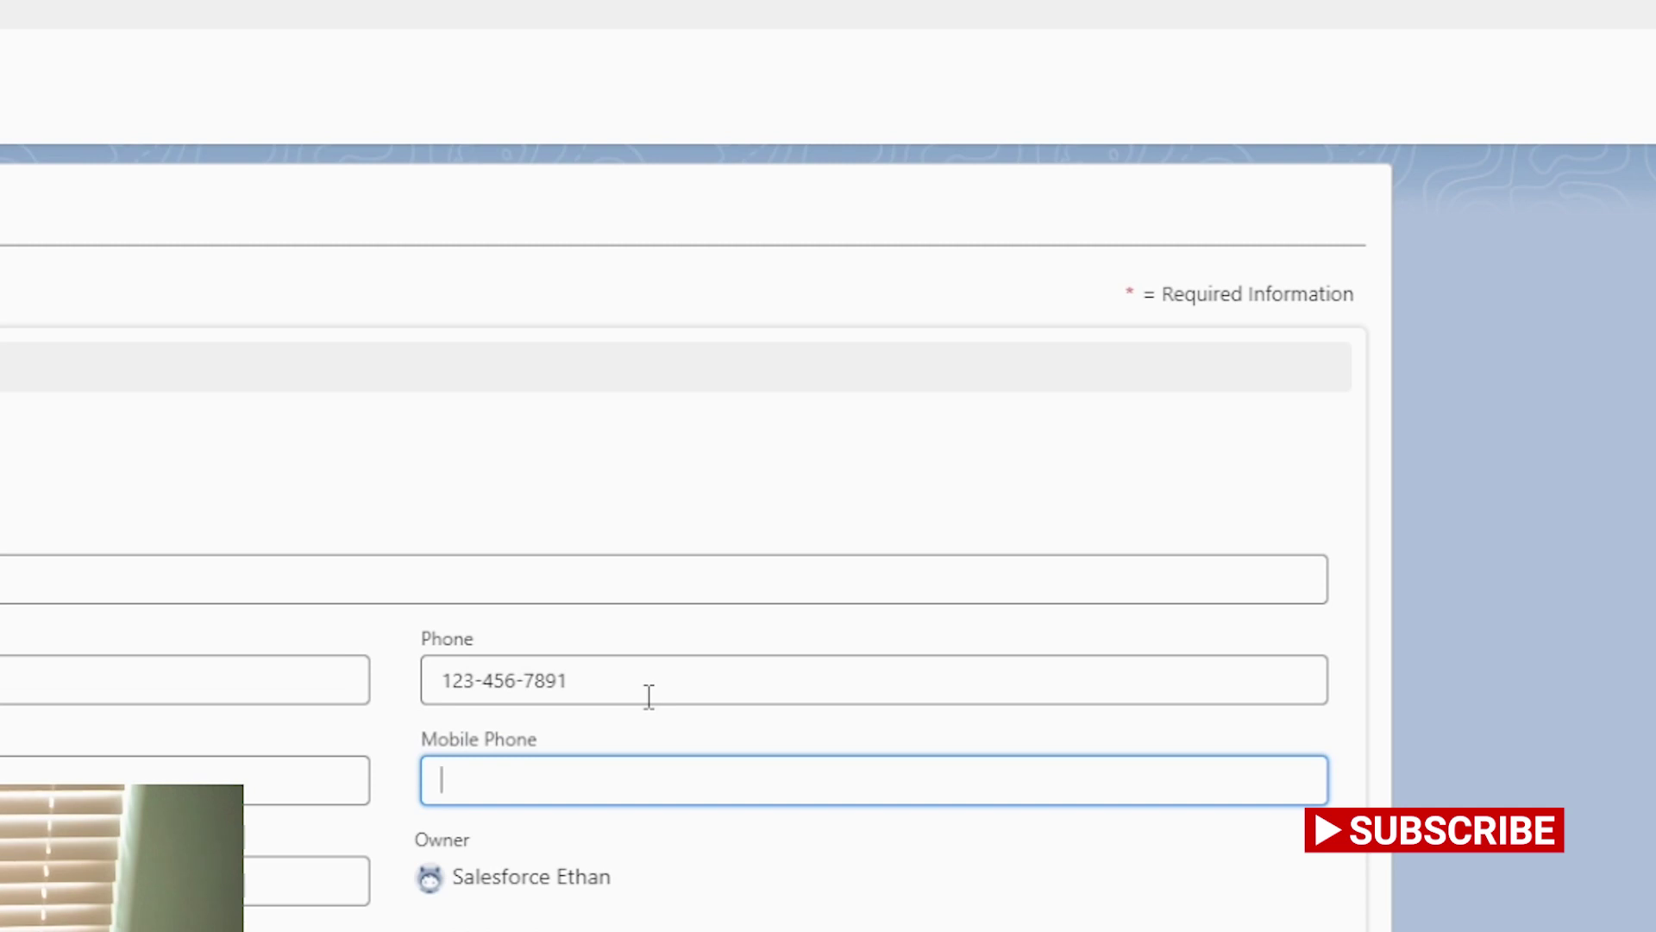
text(1234567891)
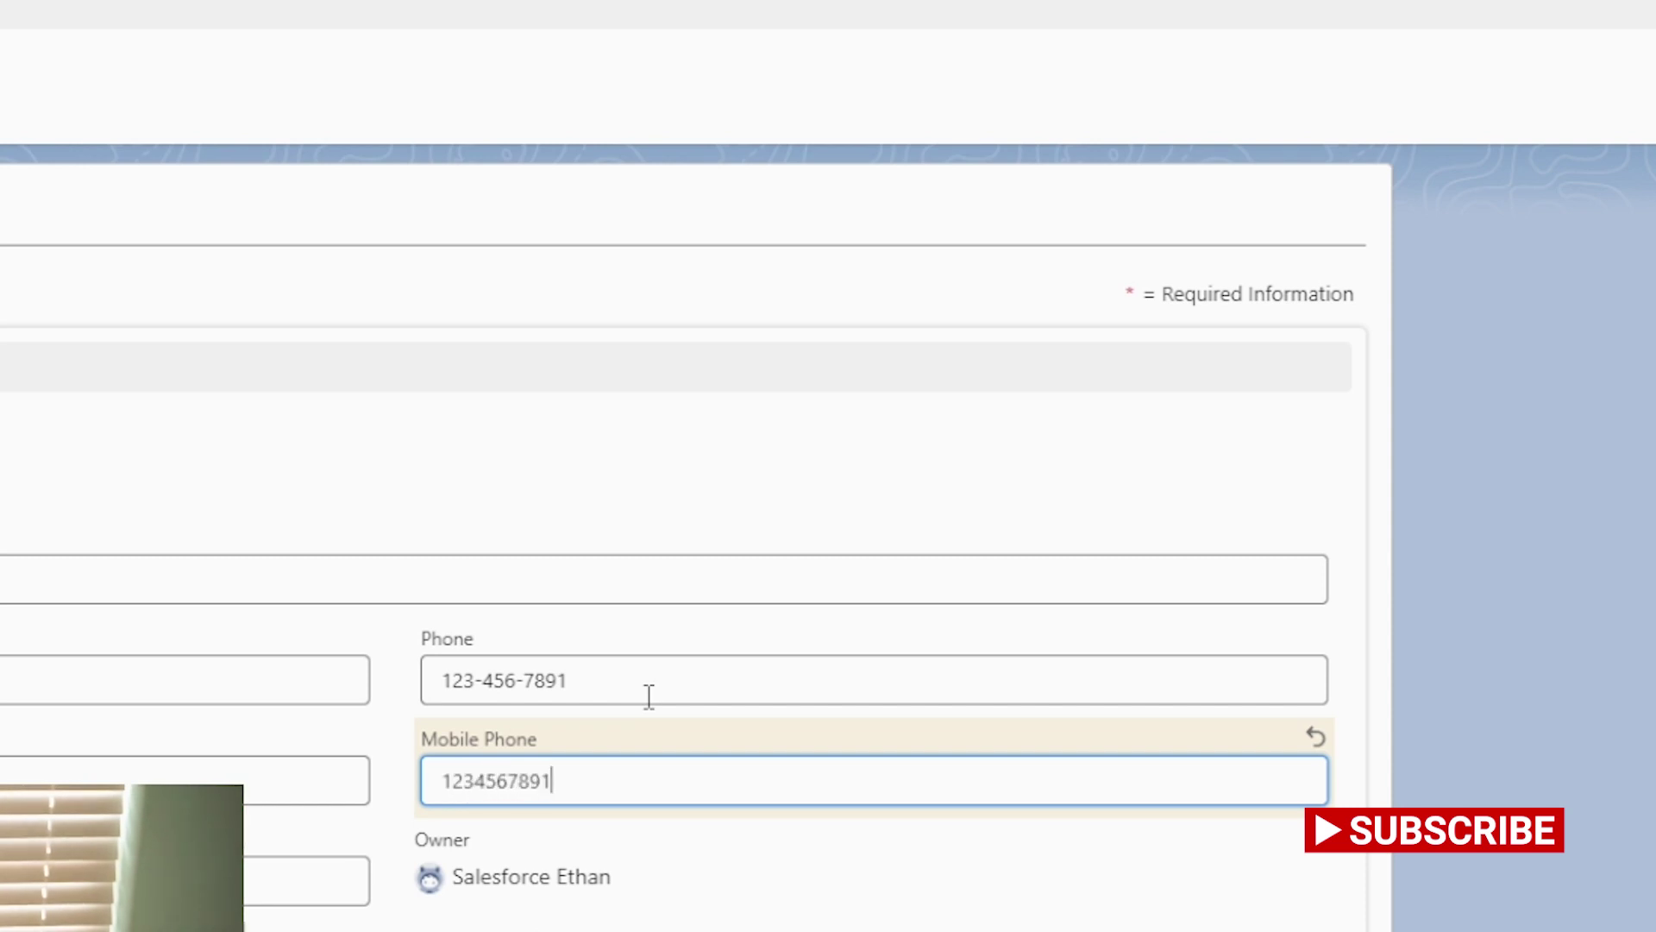
click(649, 696)
key(BackSpace)
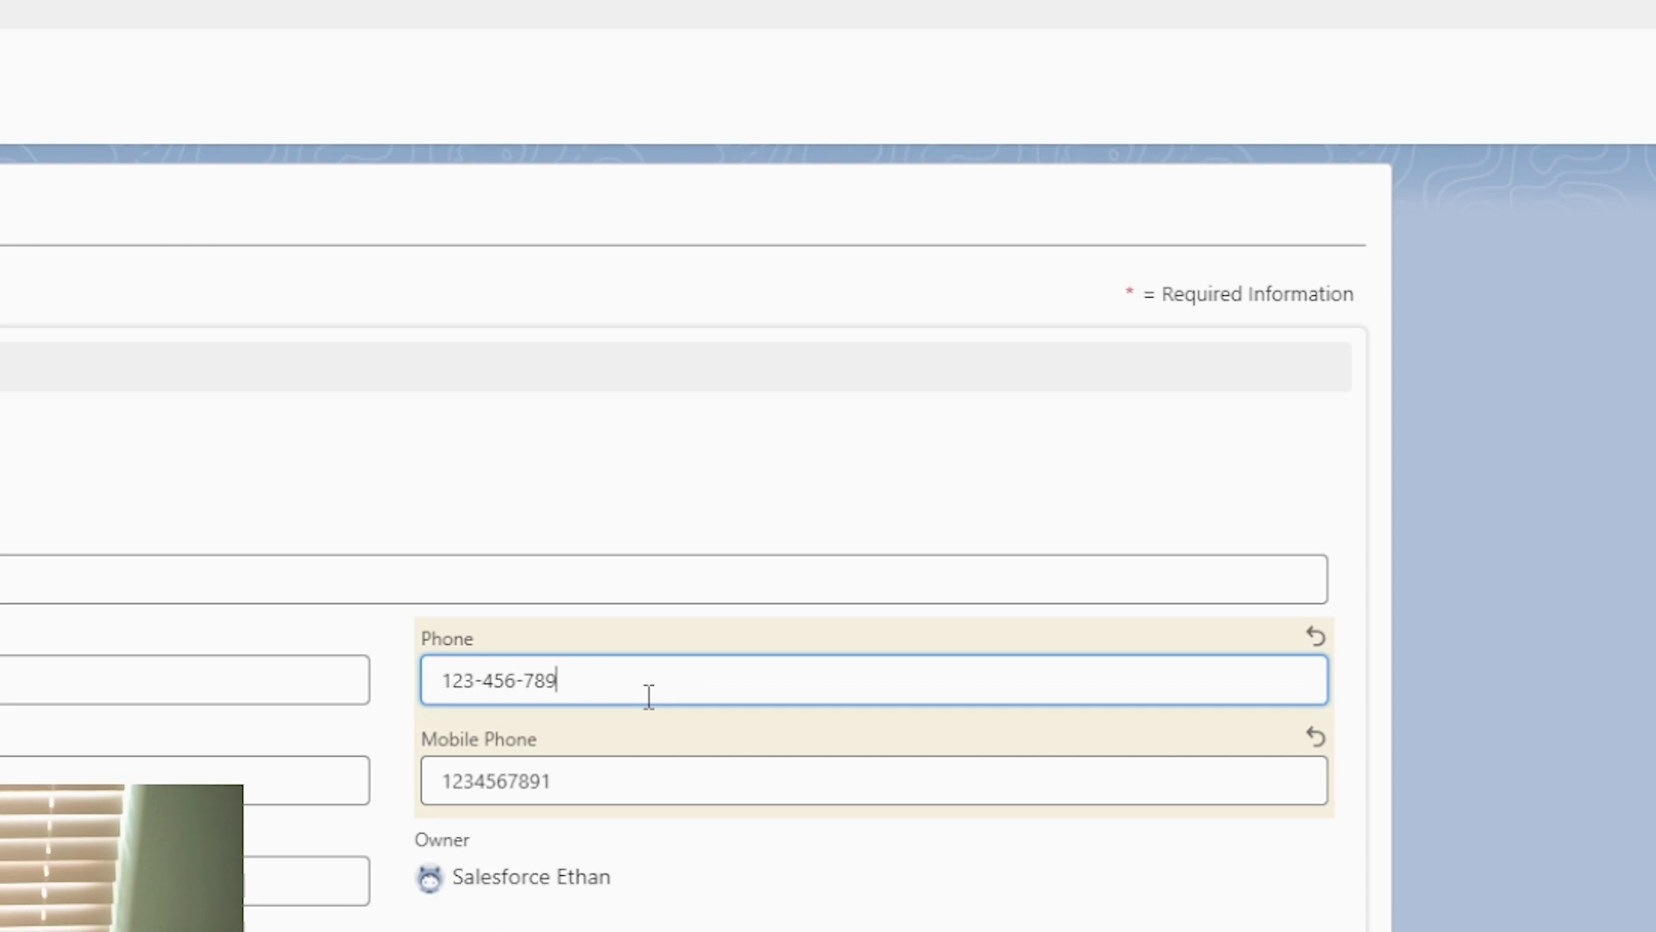
text(2)
key(Tab)
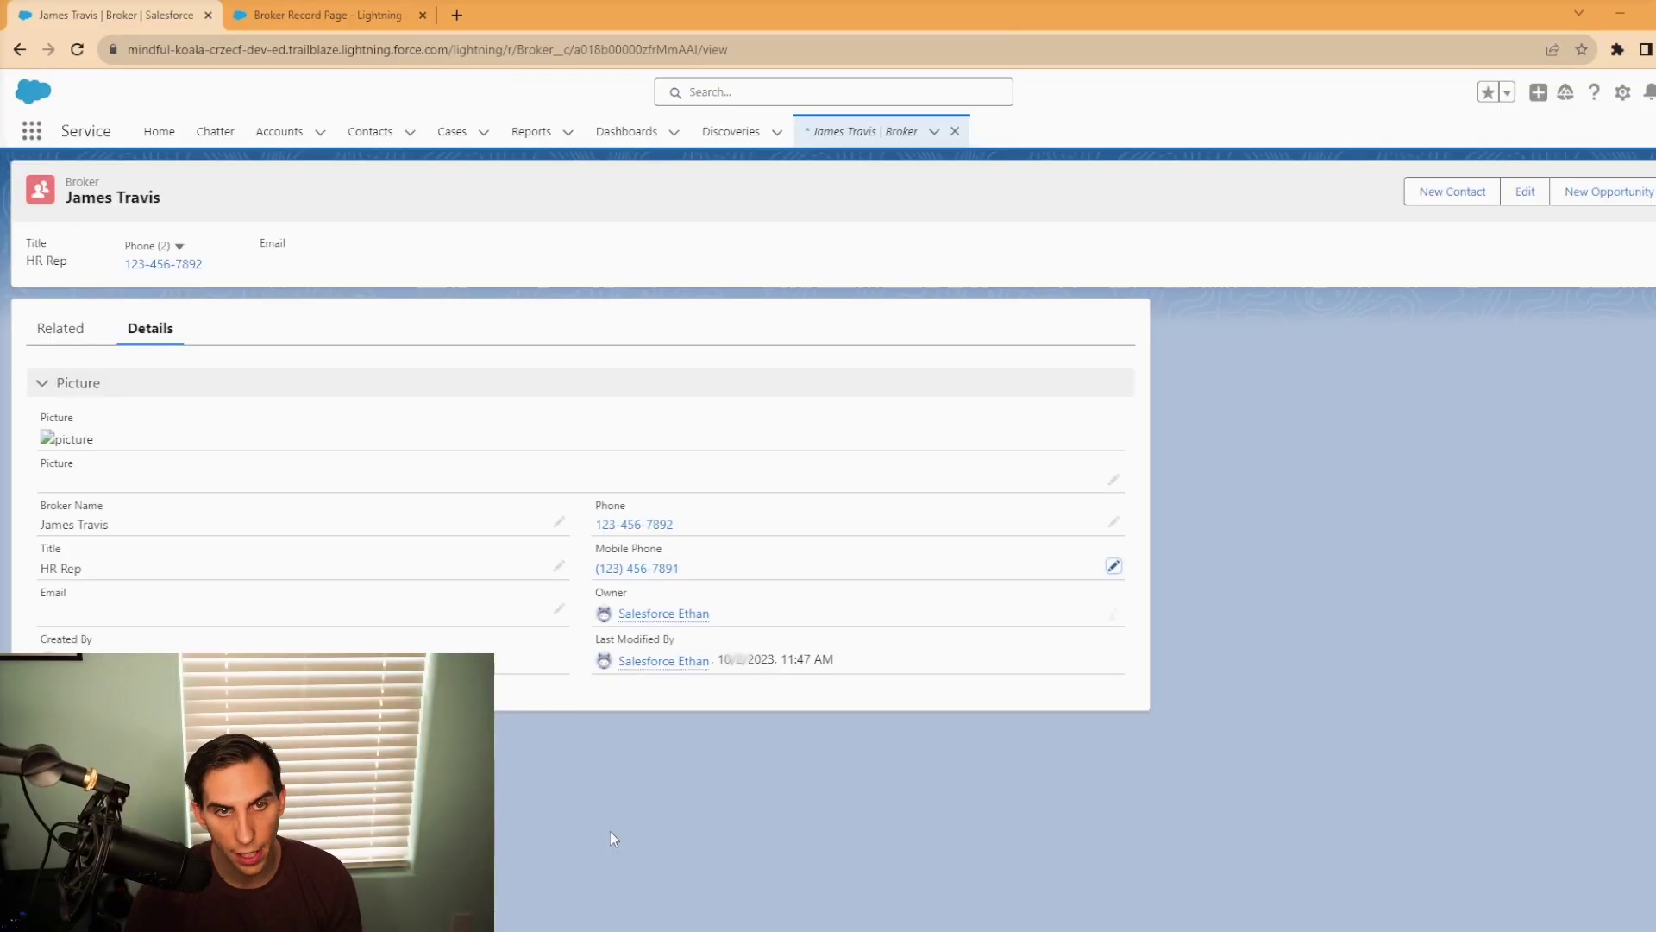
- Review the broker's Broker History entries on the Related tab showing the logged Phone change
click(95, 338)
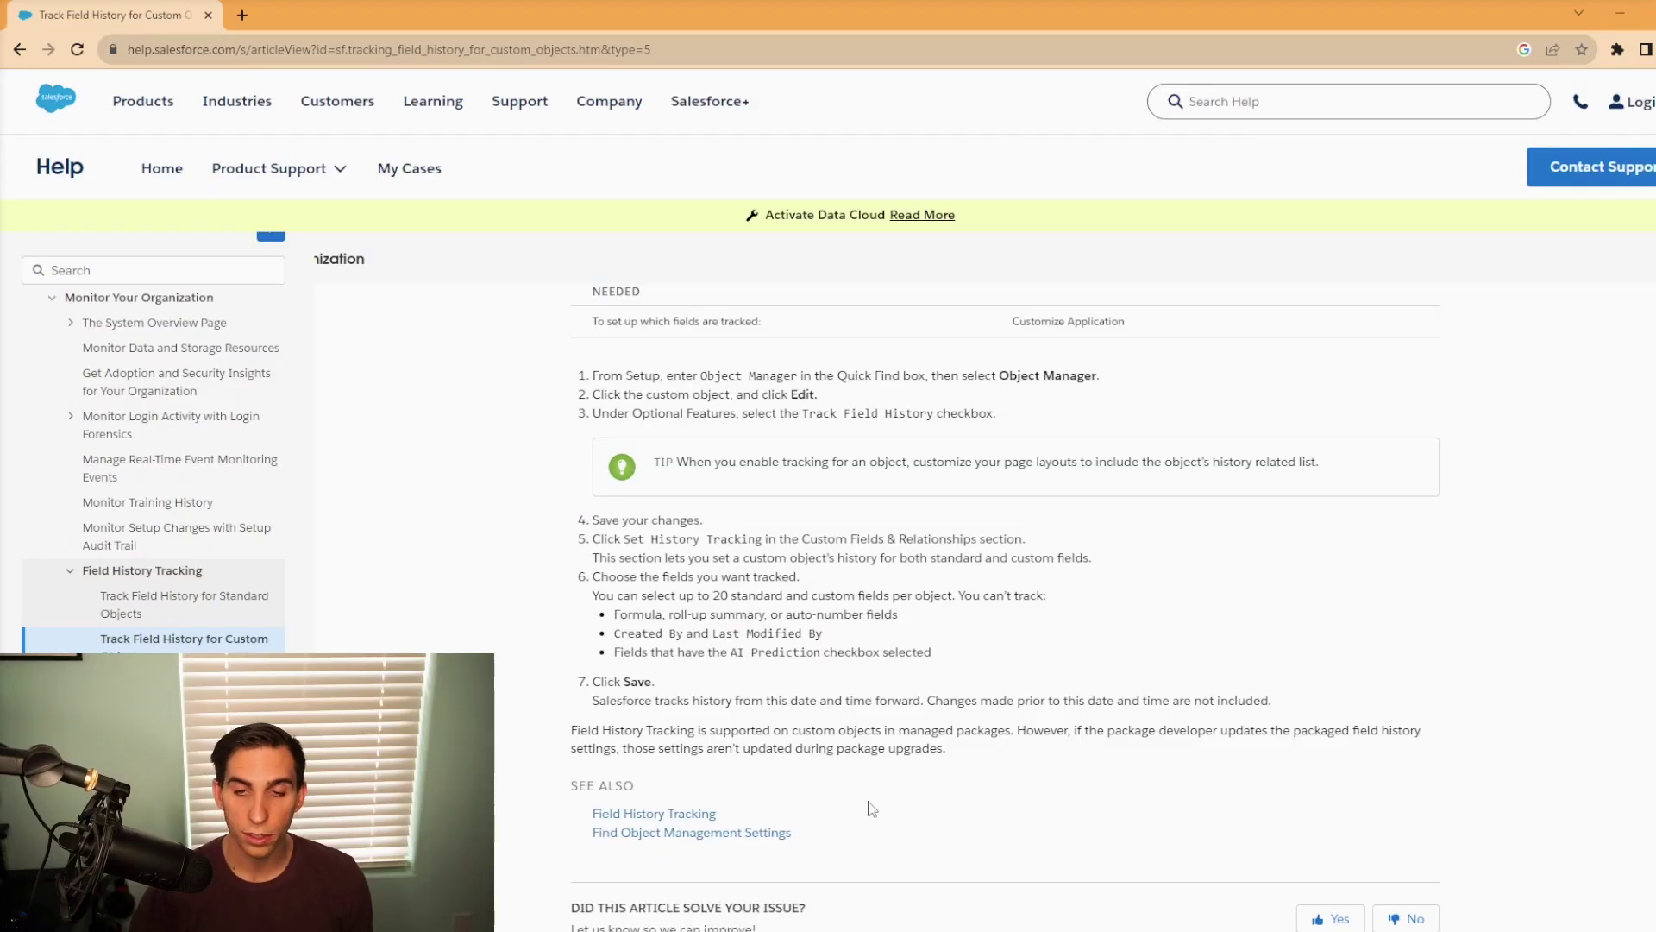
scroll(871, 808, up, 4)
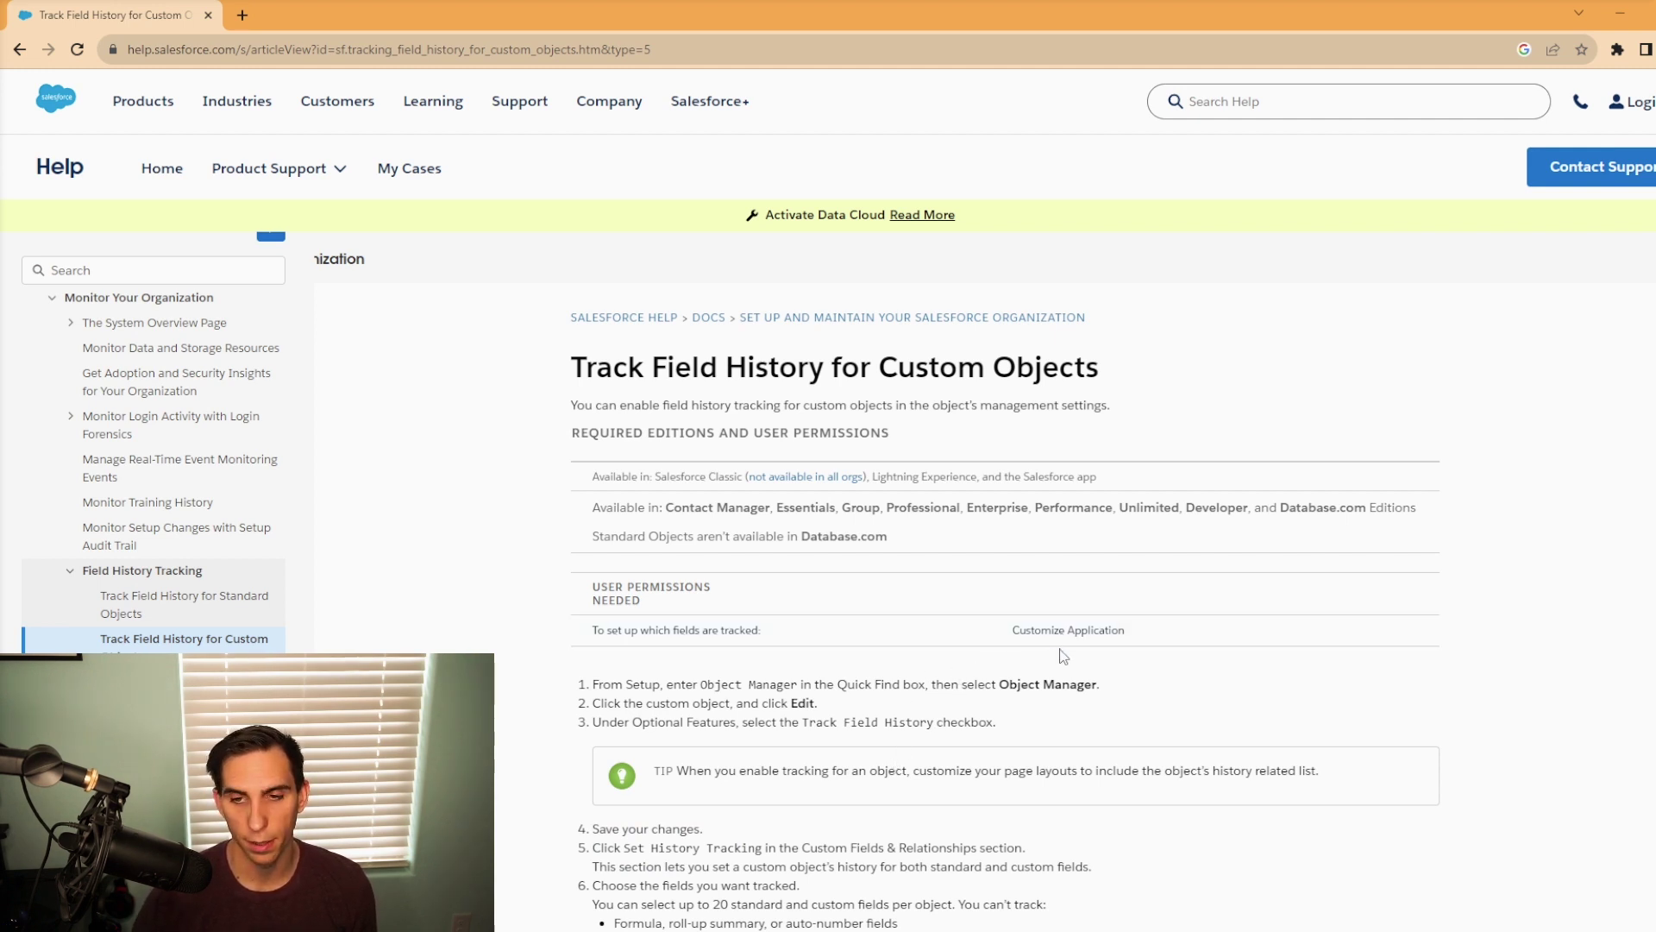
scroll(1064, 658, down, 4)
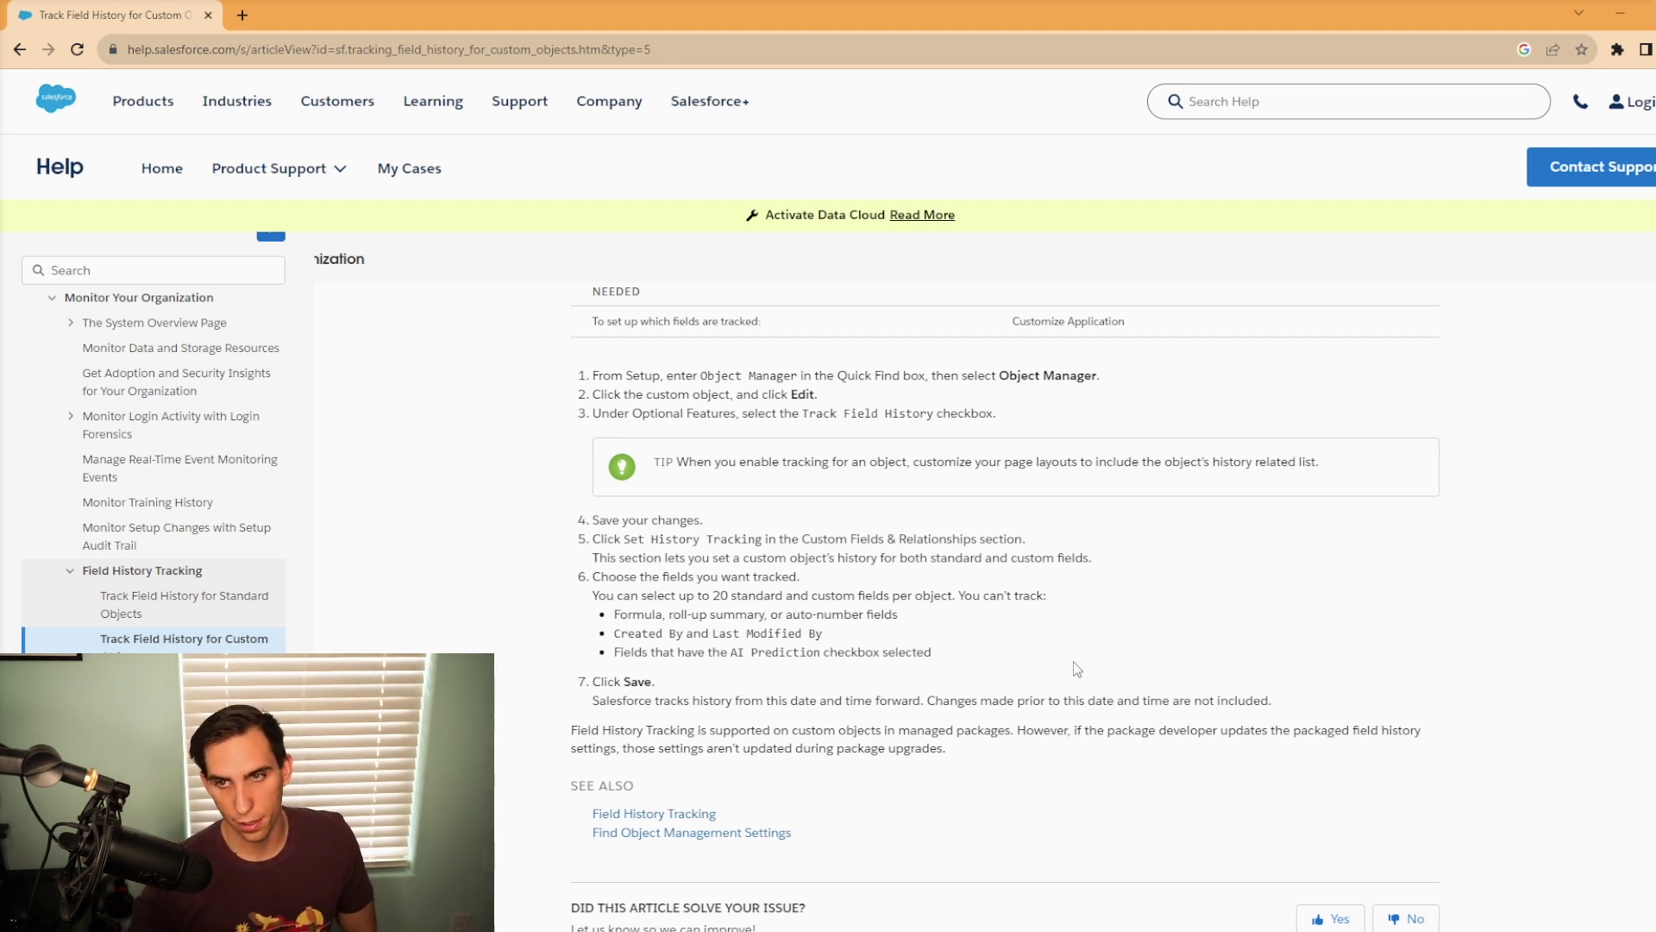
scroll(1078, 669, up, 4)
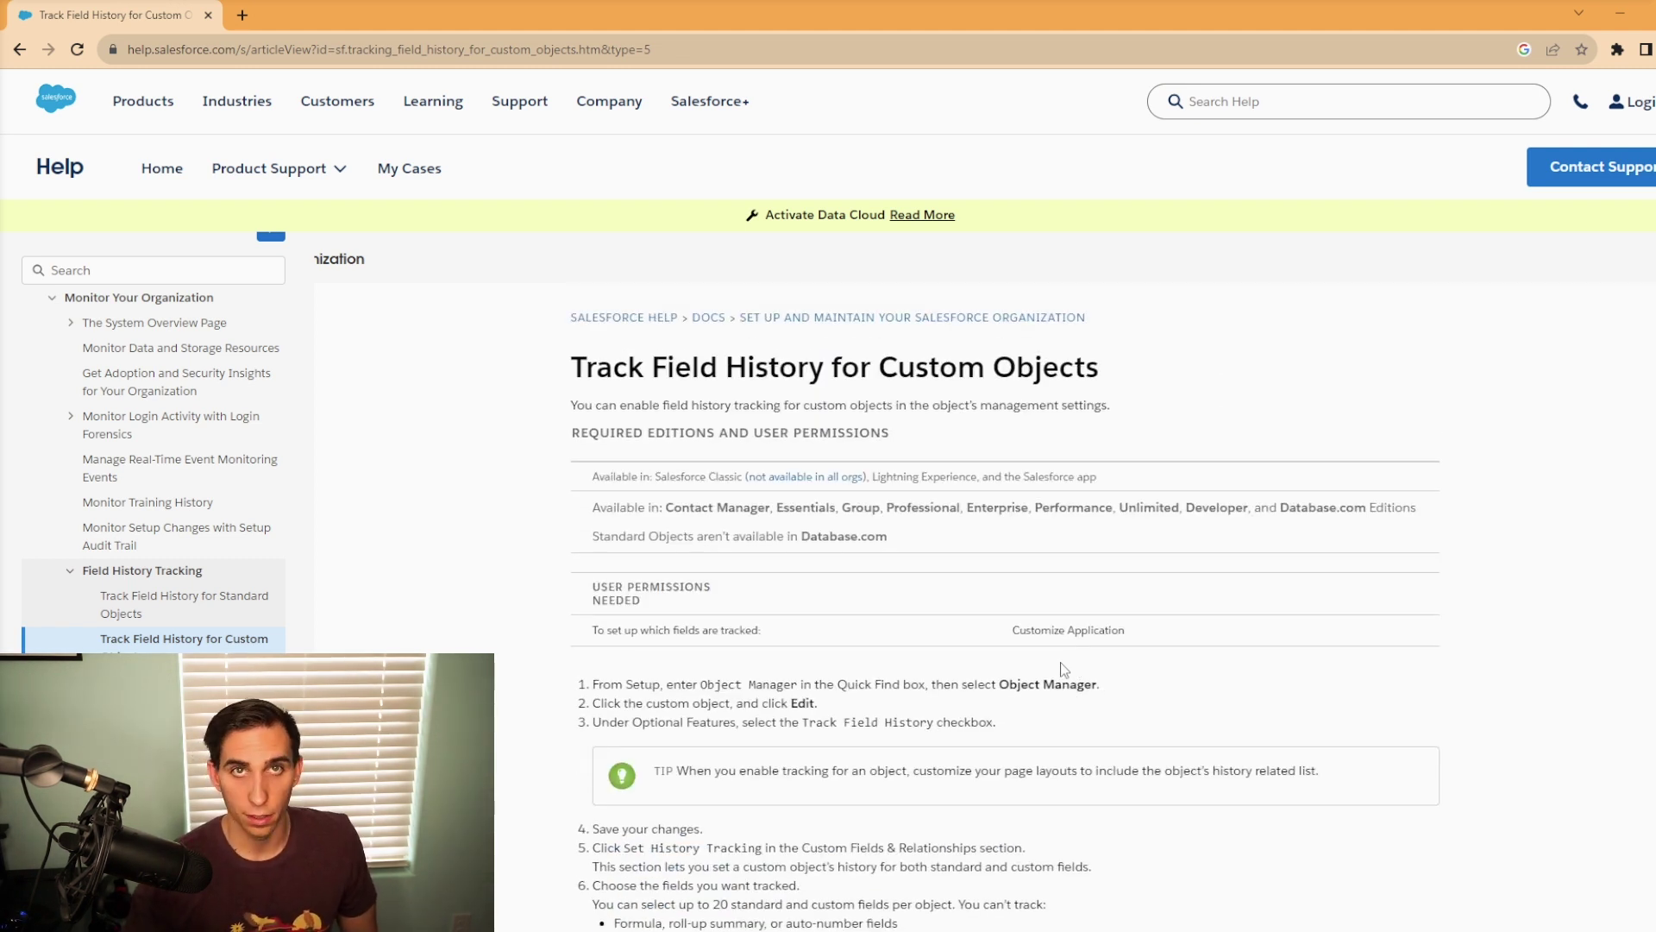